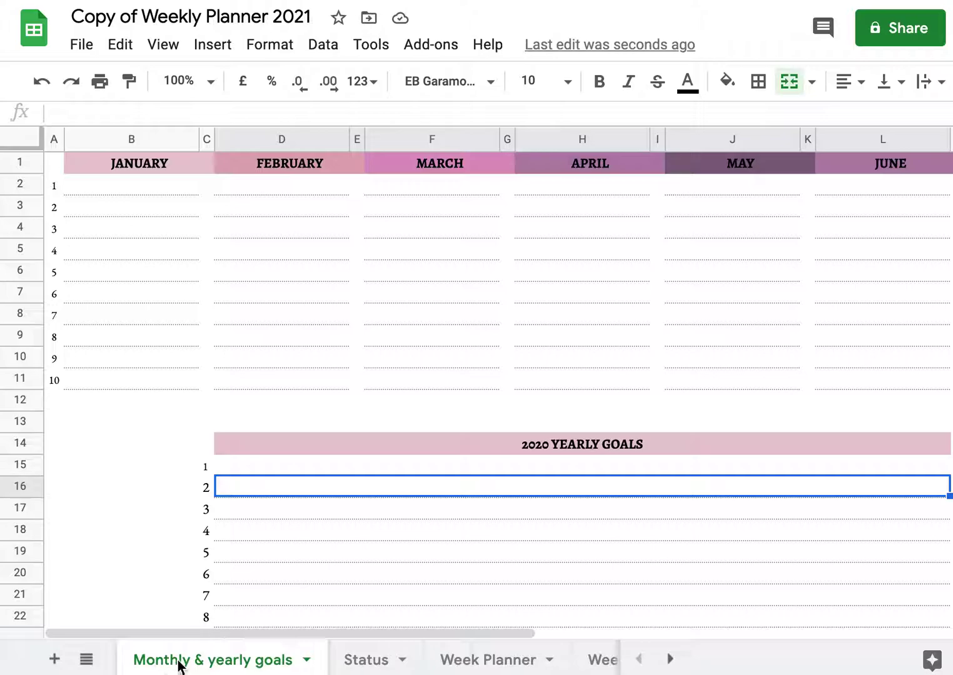
Step: Change the heading '2020 YEARLY GOALS' to '2021 YEARLY GOALS'
click(541, 440)
key(Return)
click(547, 442)
key(BackSpace)
text(1)
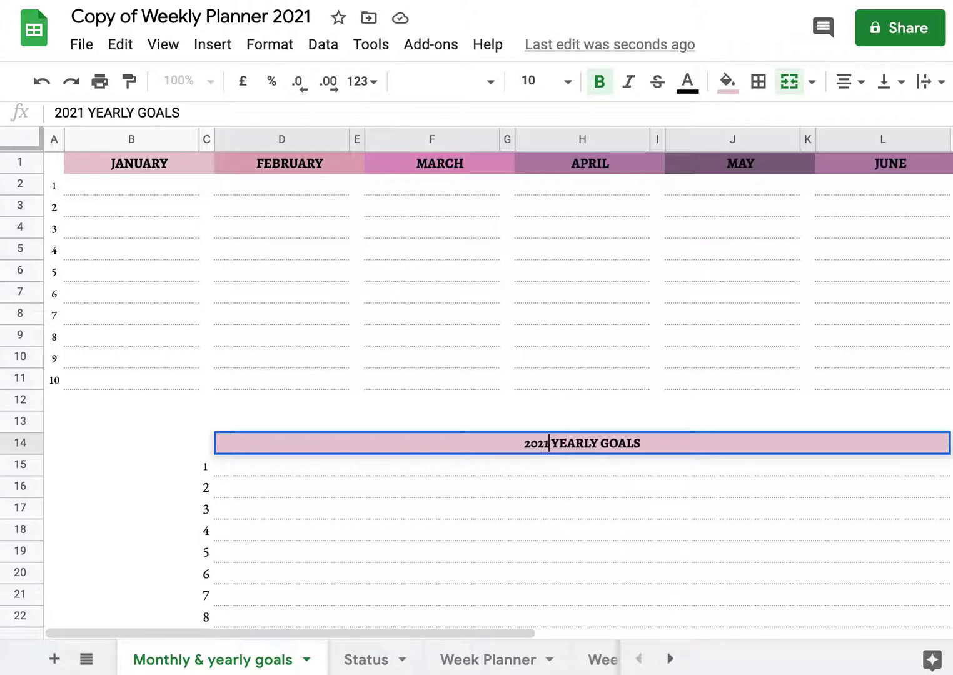
key(Return)
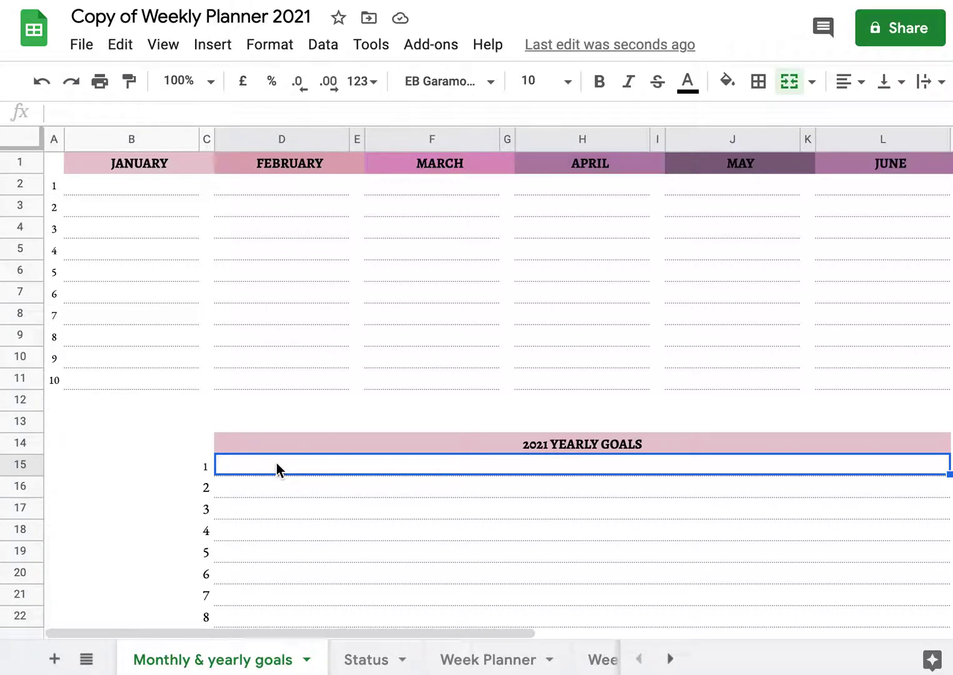
Step: Enter 'Publish 53 YouTube videos' as the first yearly goal
text(Publish )
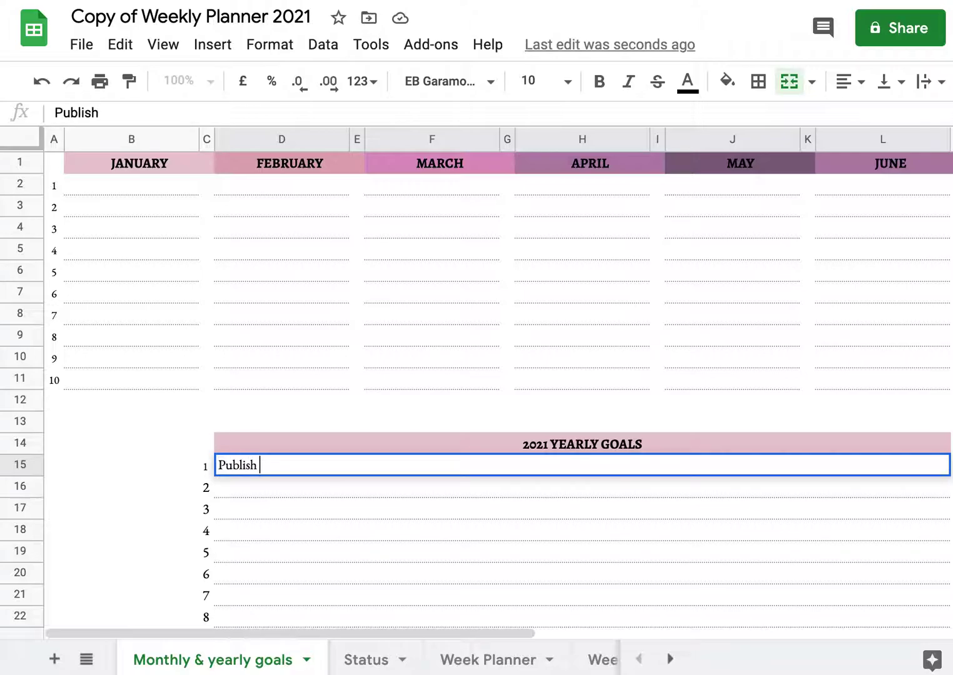
text(53 vid)
key(BackSpace)
key(BackSpace)
key(BackSpace)
text(You)
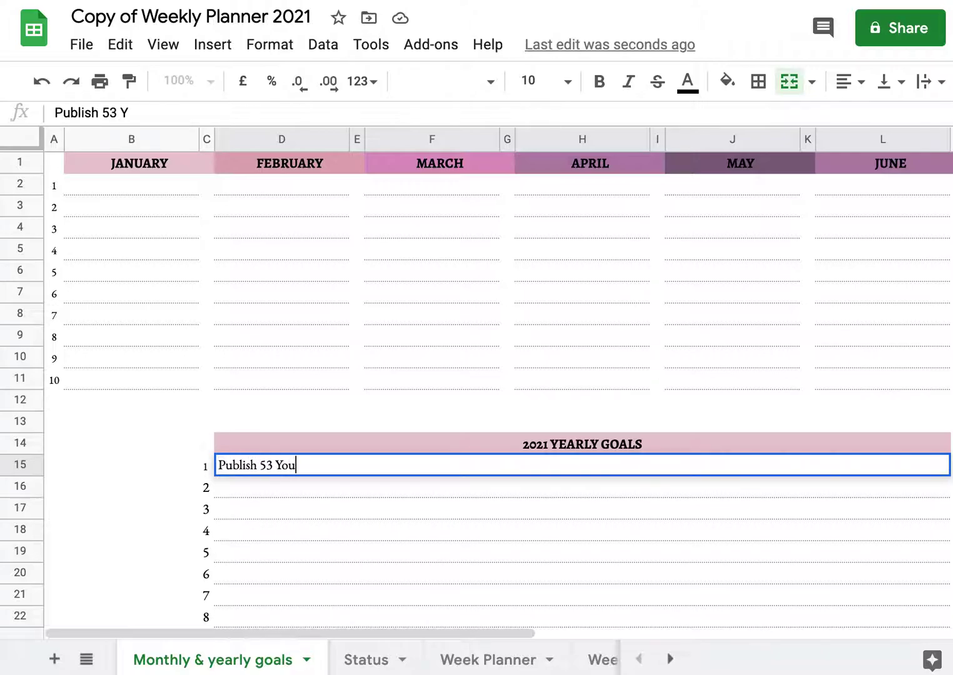
text(Tube videos)
key(Return)
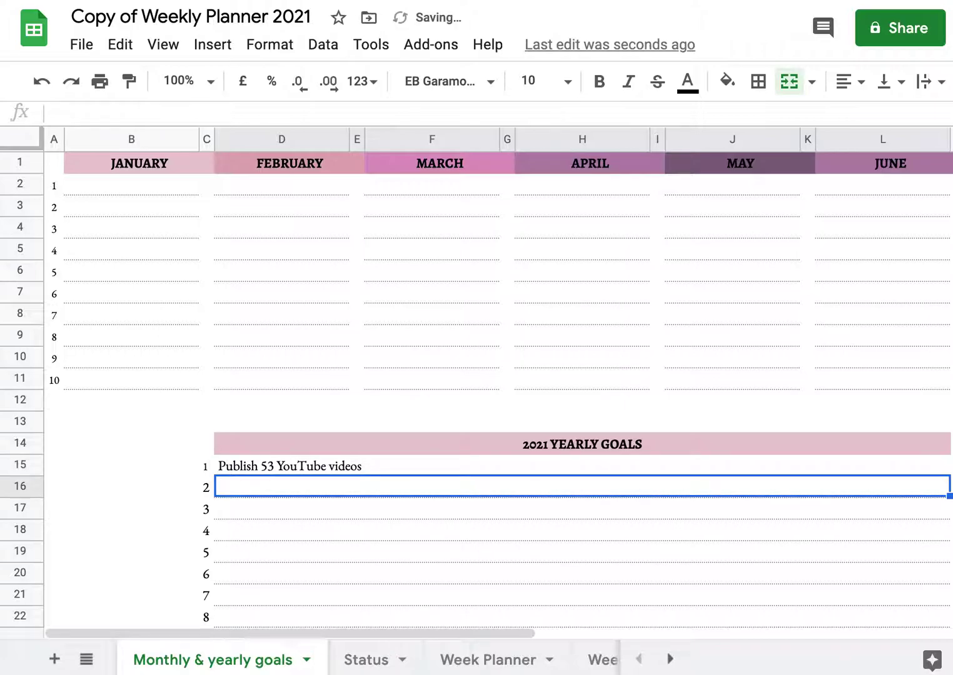
Step: Enter 'Write 365 Medium articles' as the second yearly goal
text(365)
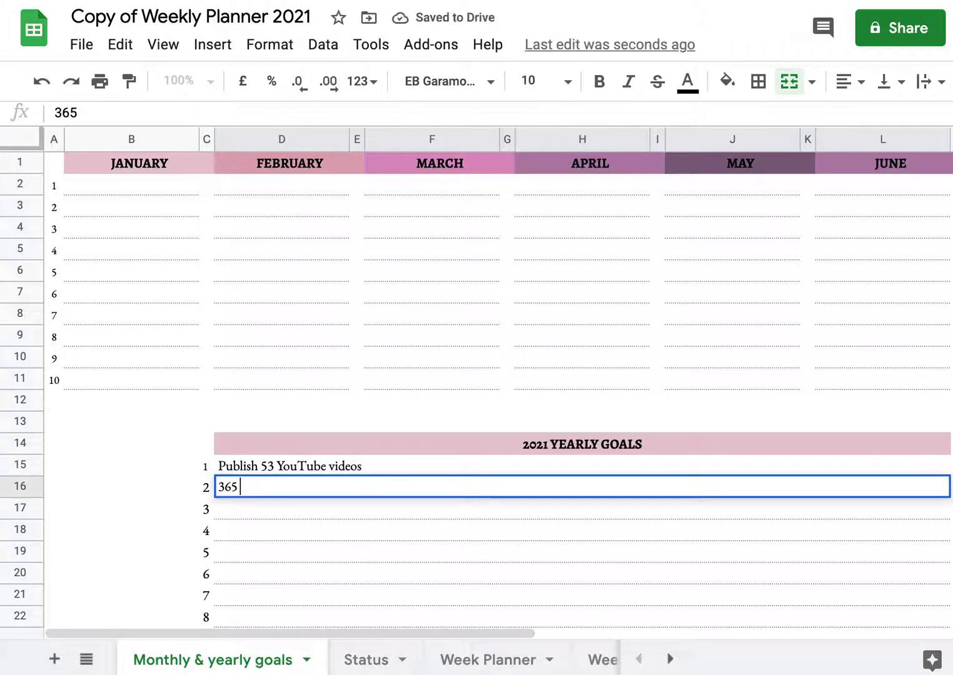
key(BackSpace)
key(BackSpace)
key(BackSpace)
text(Write 4)
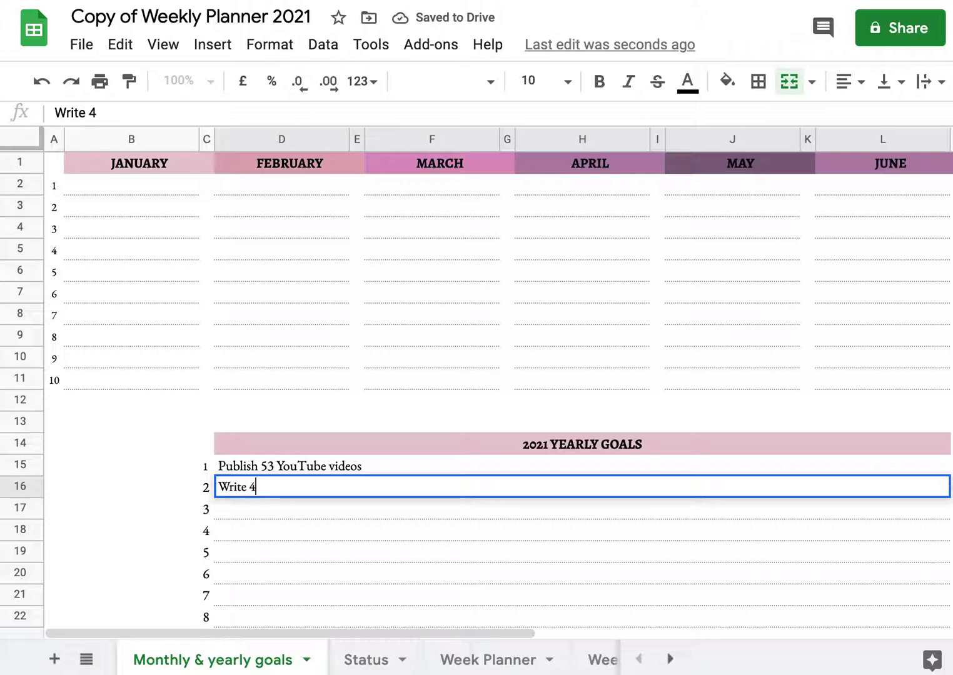
key(BackSpace)
text(365 M)
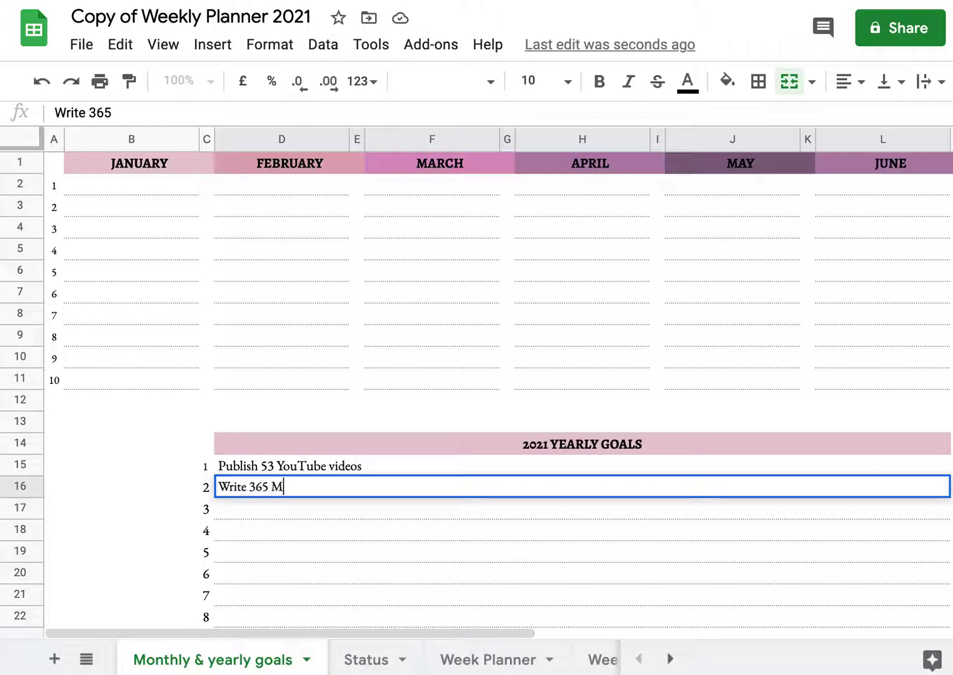
text(edium articles)
key(Return)
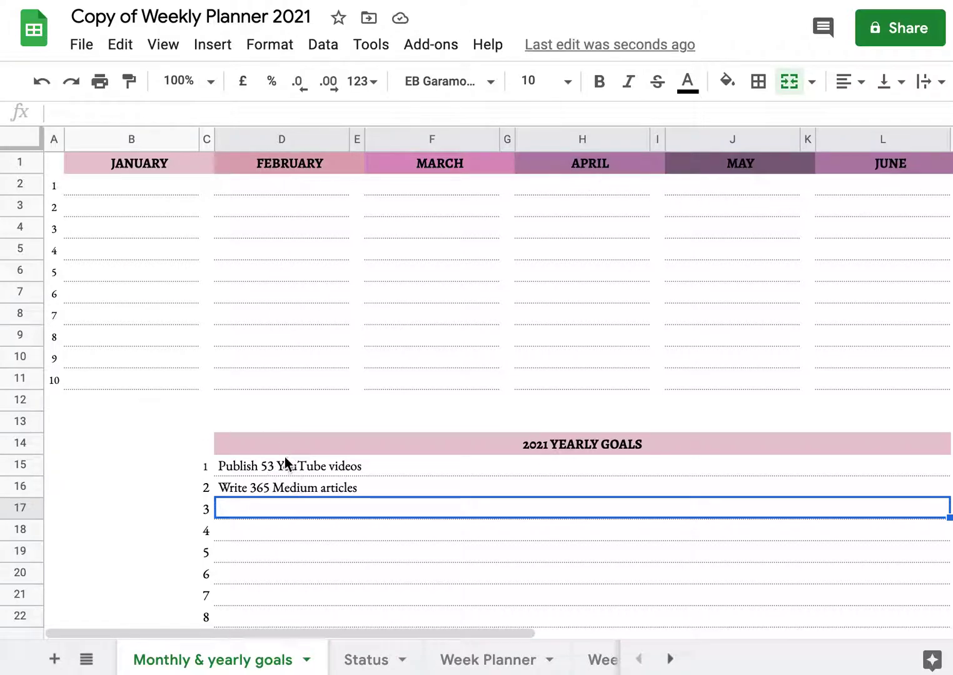
click(264, 471)
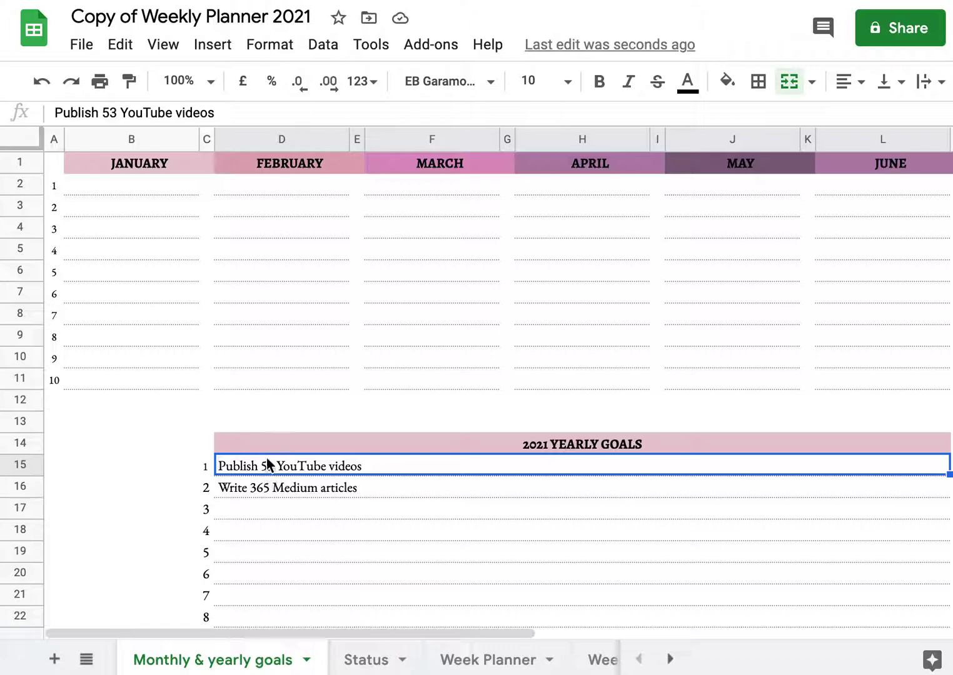
click(251, 488)
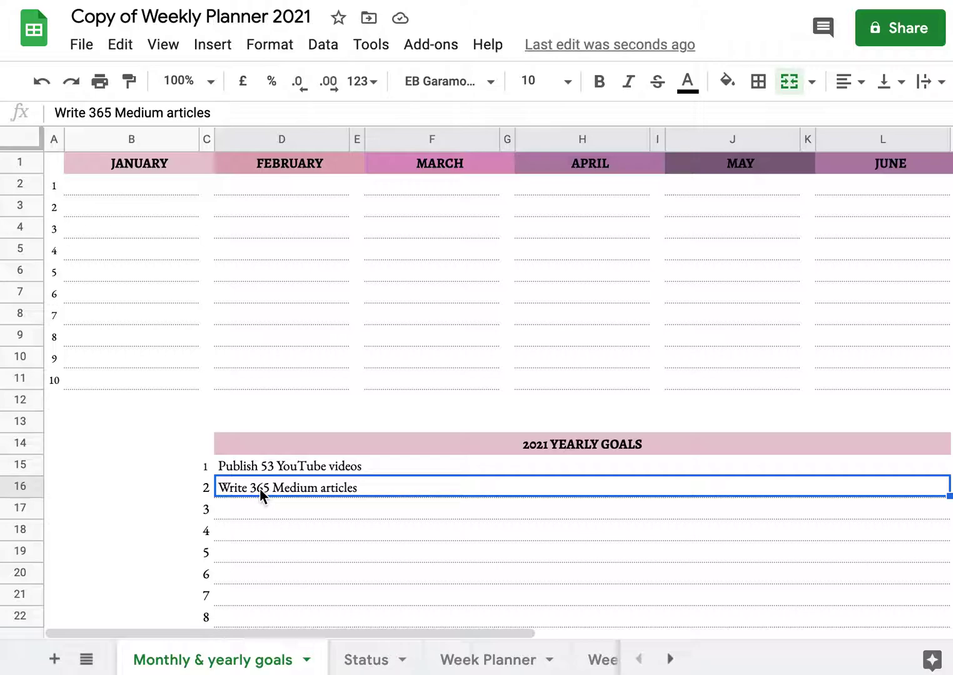
click(296, 472)
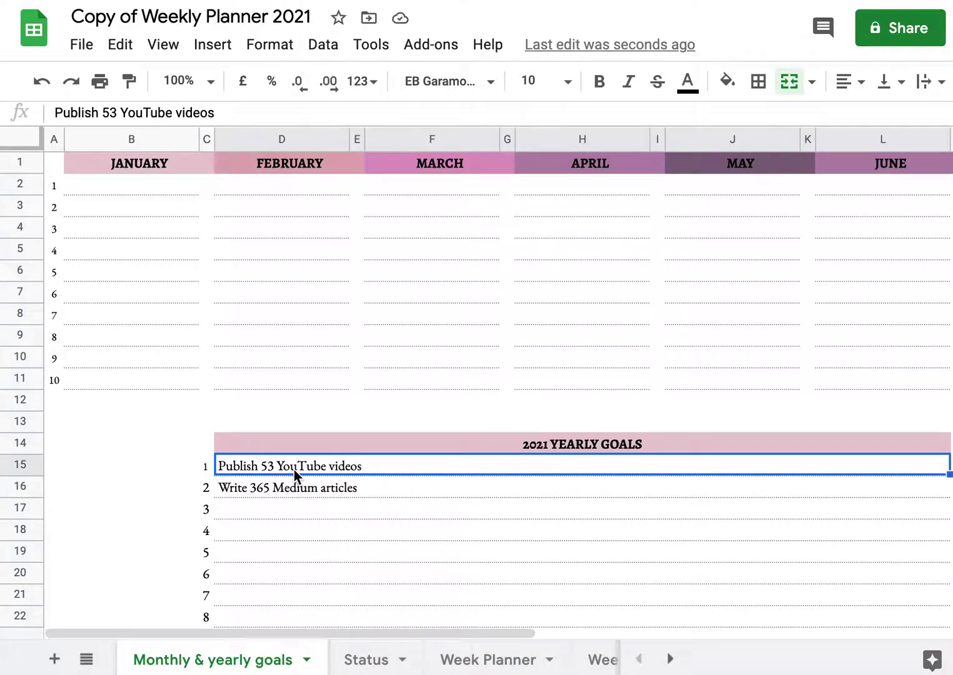
click(294, 489)
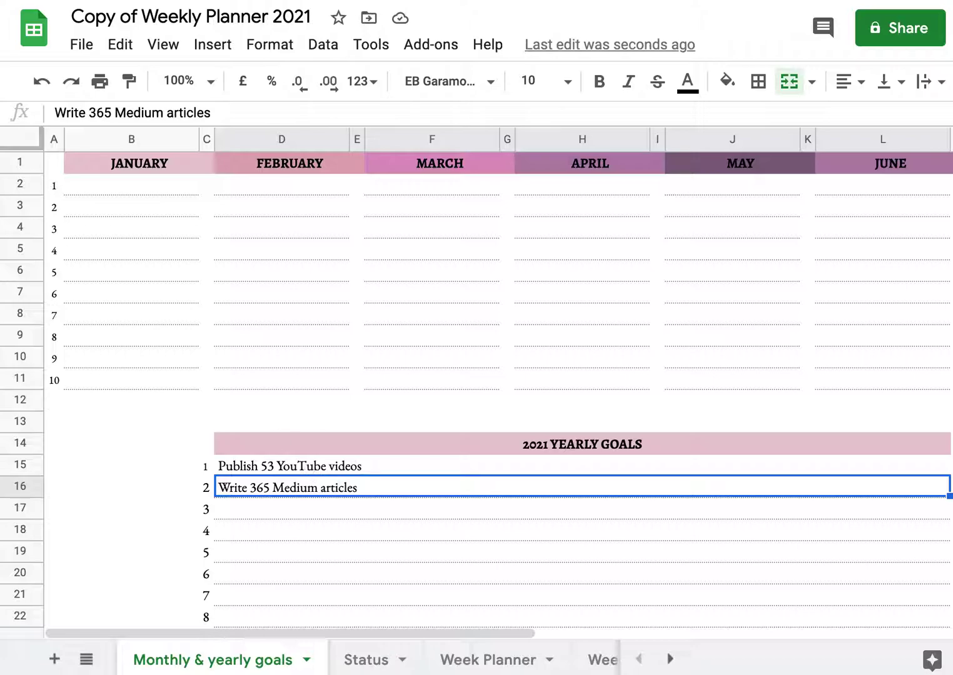
click(96, 180)
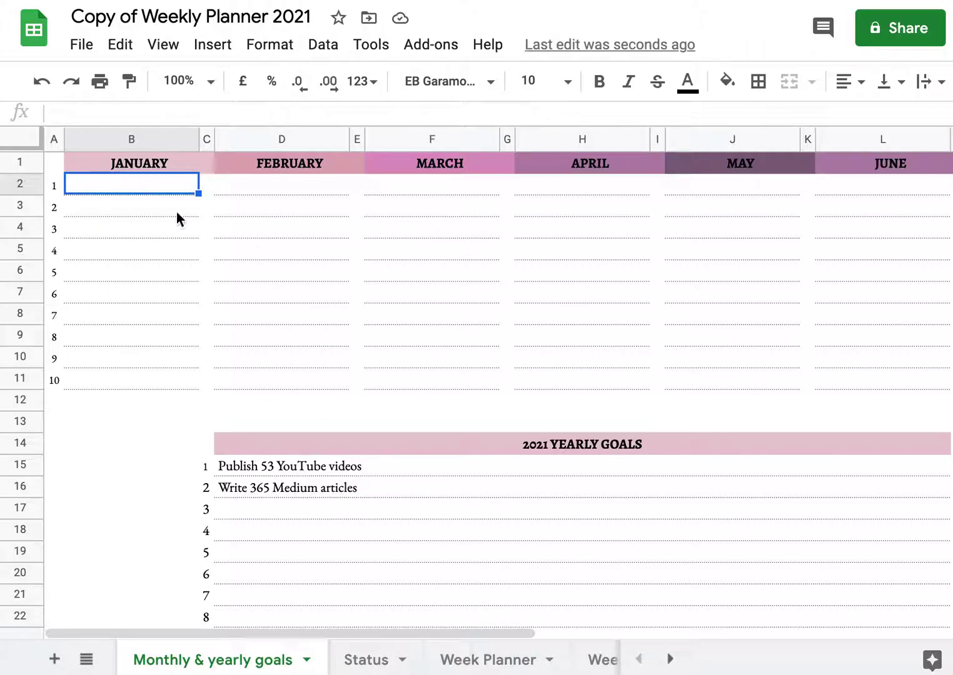
Step: Enter '5 videos' as January's first monthly goal
text(%)
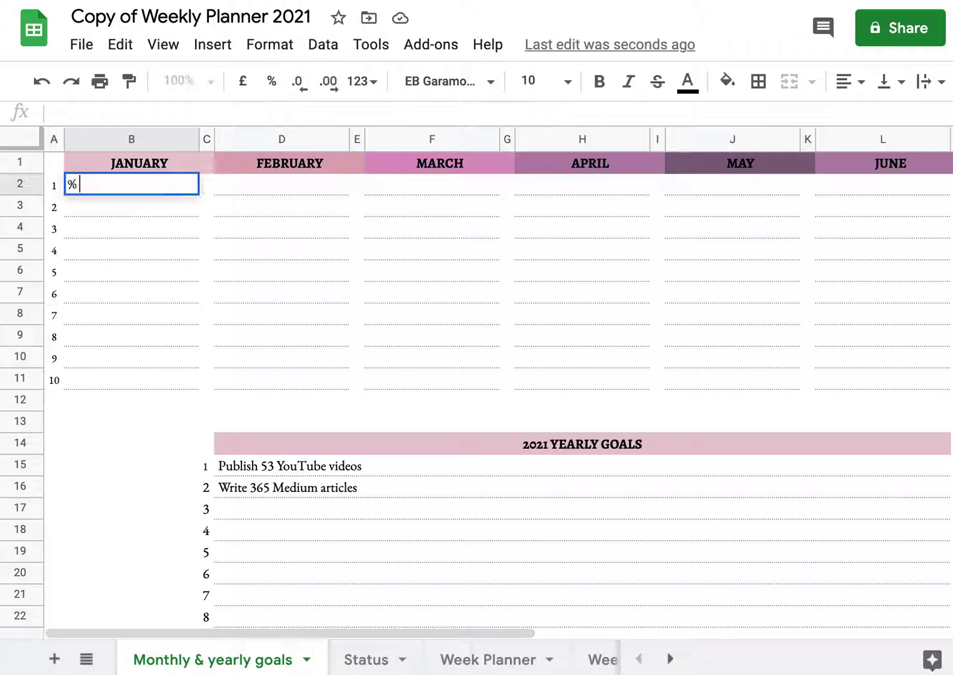
key(BackSpace)
text(5)
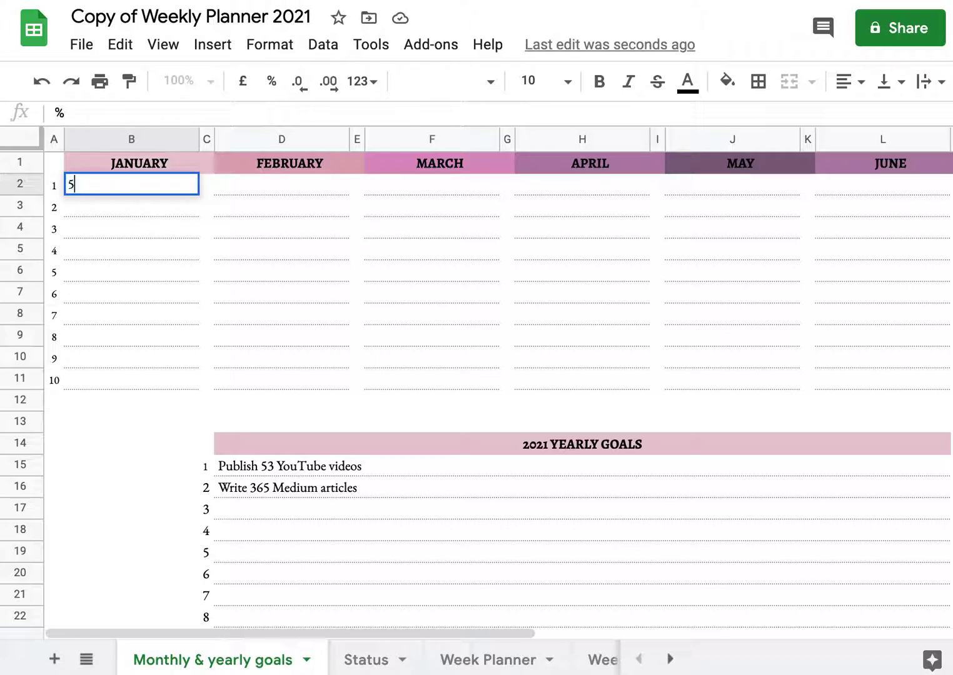
text( videos)
key(Tab)
Step: Copy the '5 videos' goal into February through June
click(131, 184)
key(ctrl+c)
click(281, 184)
key(ctrl+v)
click(431, 183)
key(ctrl+v)
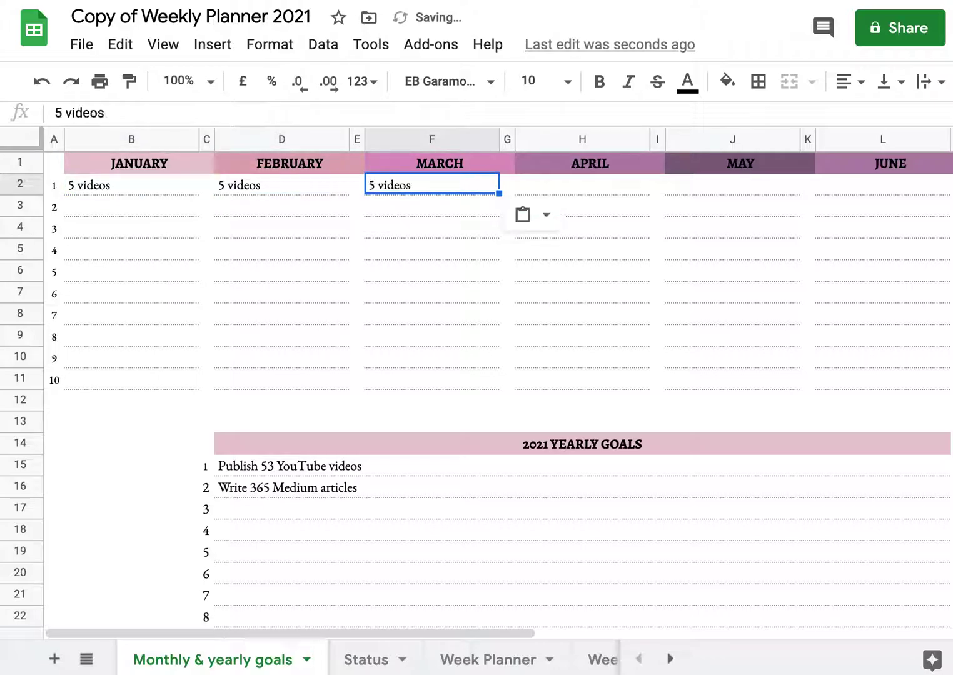
key(Right)
key(Right)
key(ctrl+v)
key(Right)
key(Right)
key(ctrl+v)
key(Right)
key(Right)
key(ctrl+v)
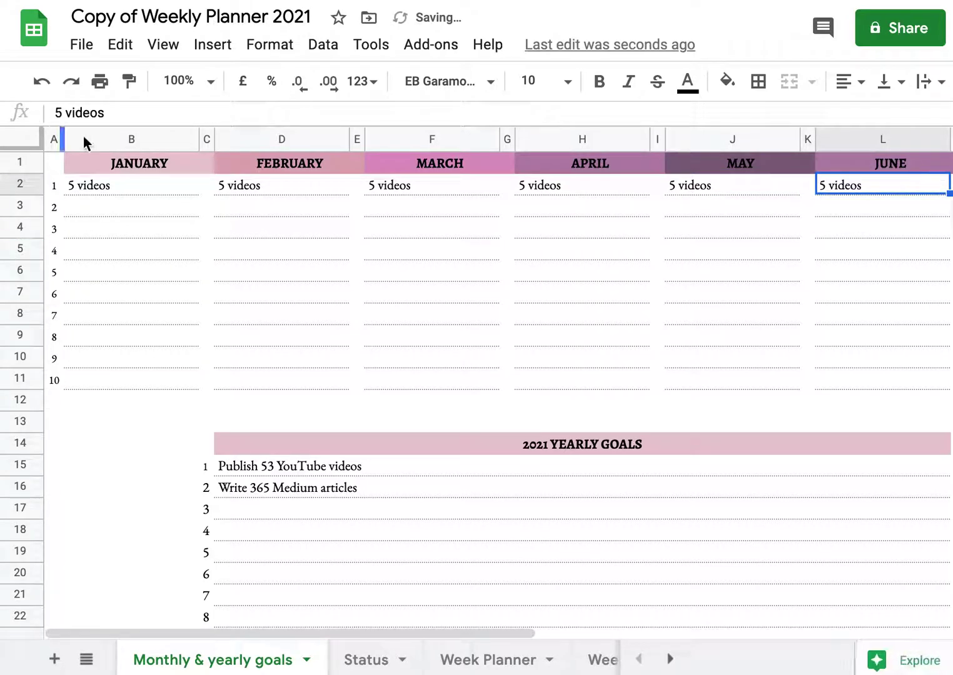
Step: Enter '30 Medium articles' as January's second monthly goal
click(135, 205)
text(30 )
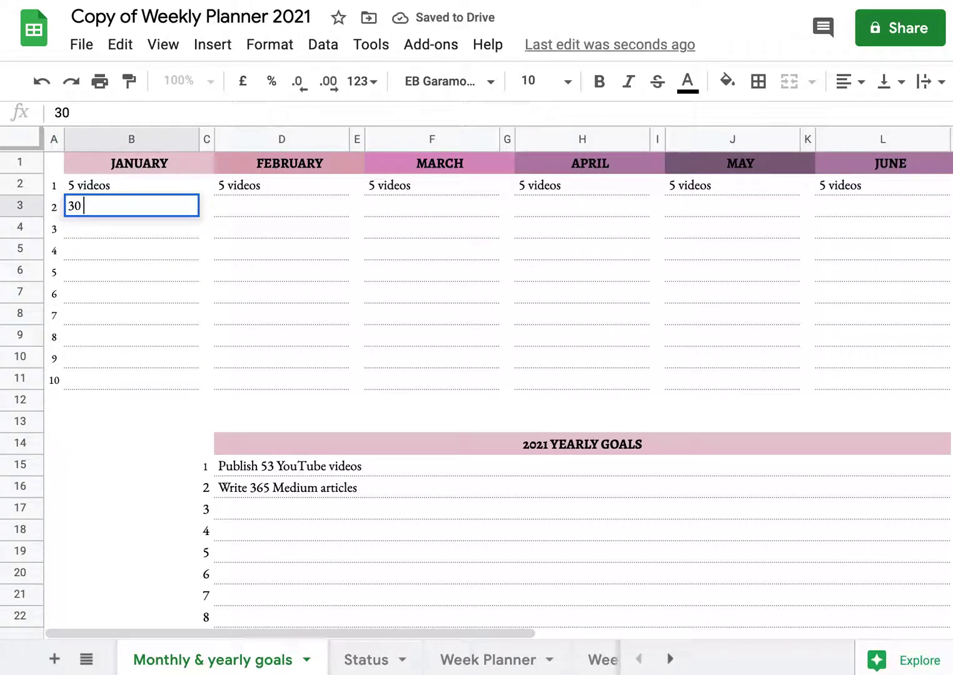
text(Medium articles)
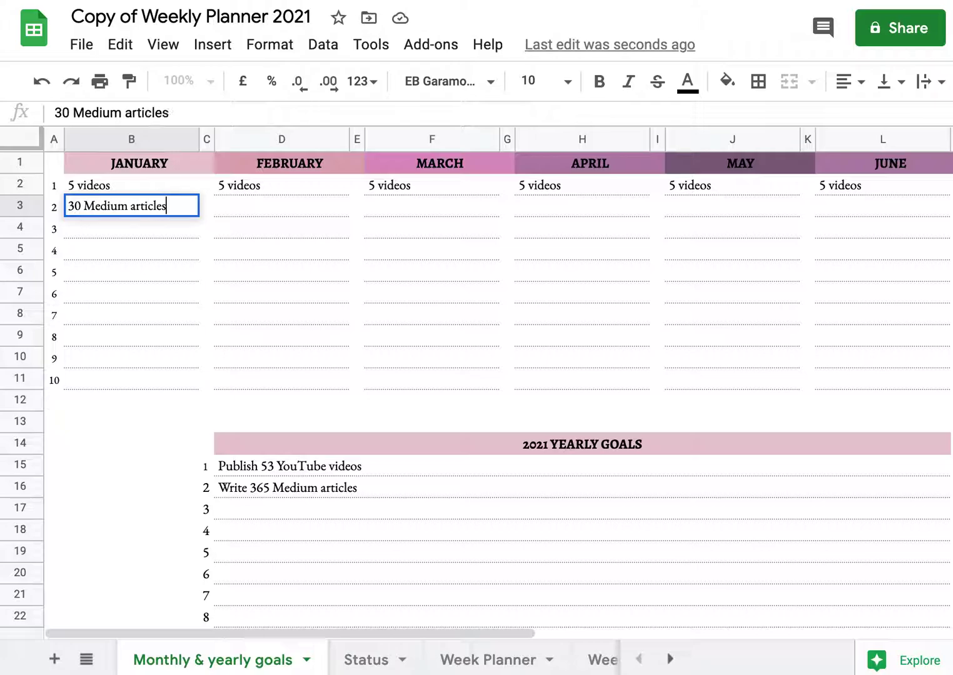
key(Return)
Step: Copy '30 Medium articles' into February through May
key(Up)
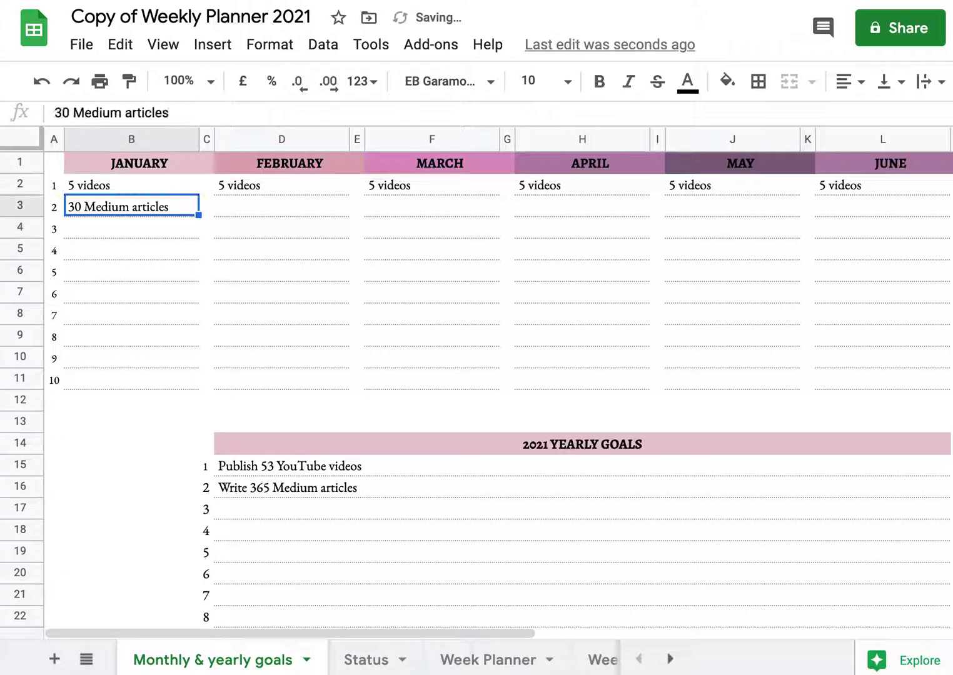
key(ctrl+c)
key(Right)
key(Right)
key(ctrl+v)
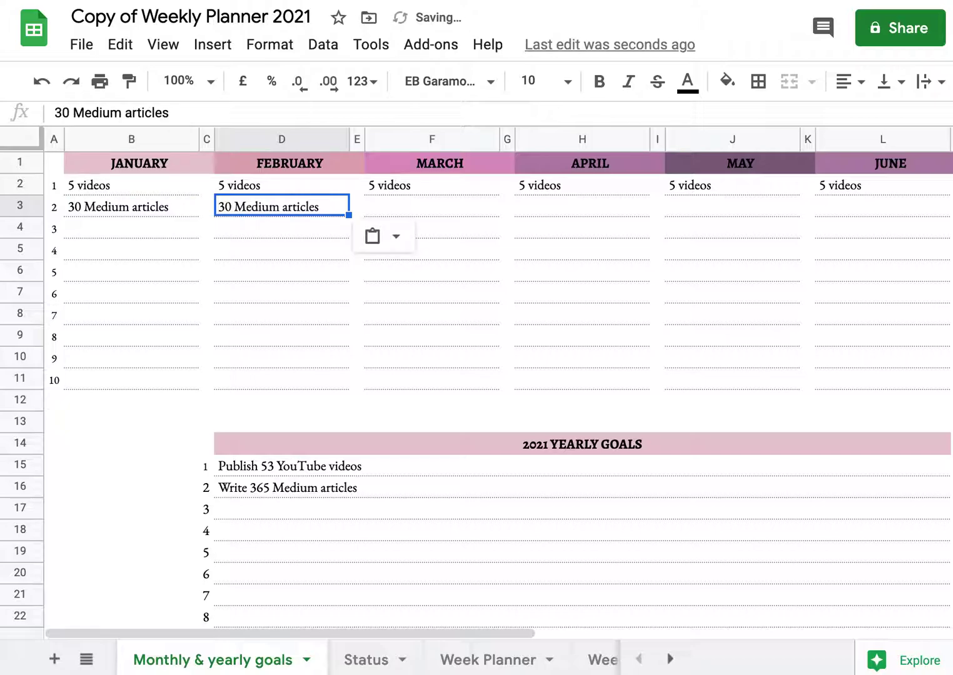
key(Right)
key(Right)
key(ctrl+v)
key(Right)
key(Right)
key(ctrl+v)
key(Right)
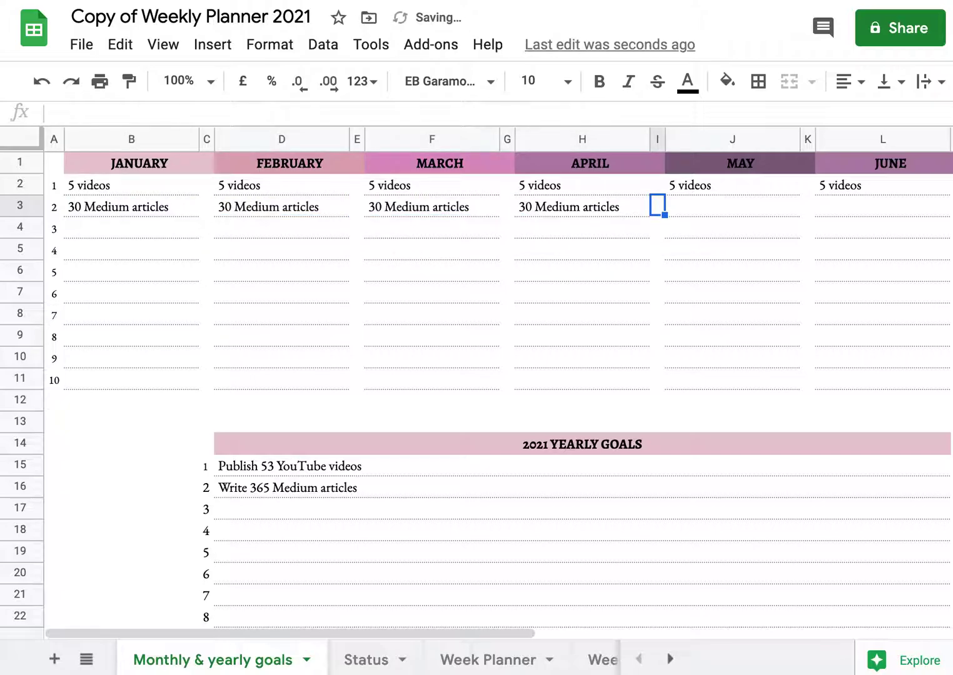
key(Right)
key(ctrl+v)
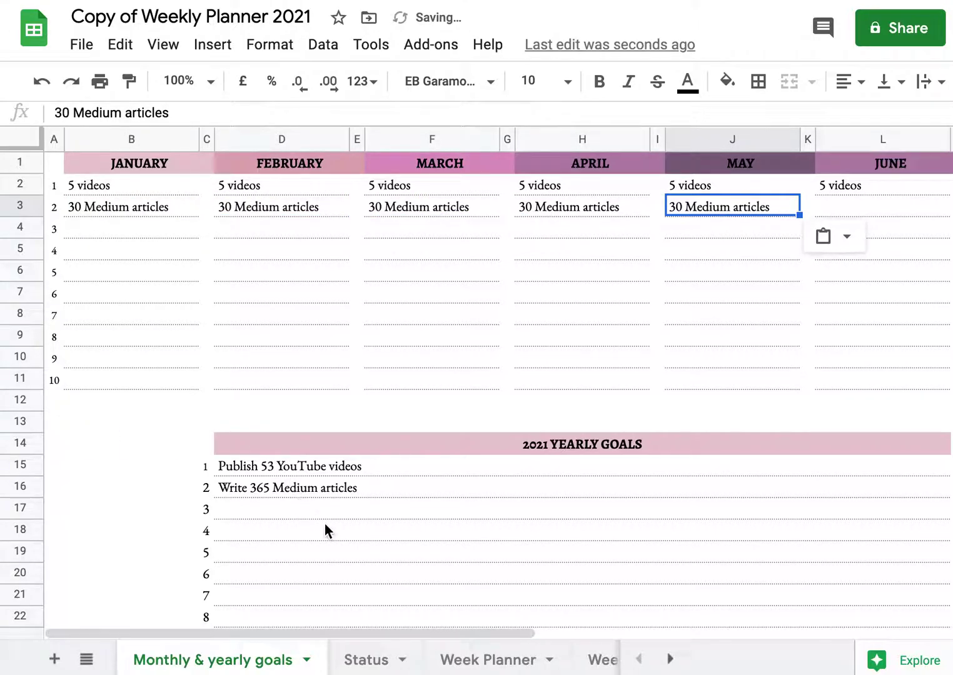
click(470, 656)
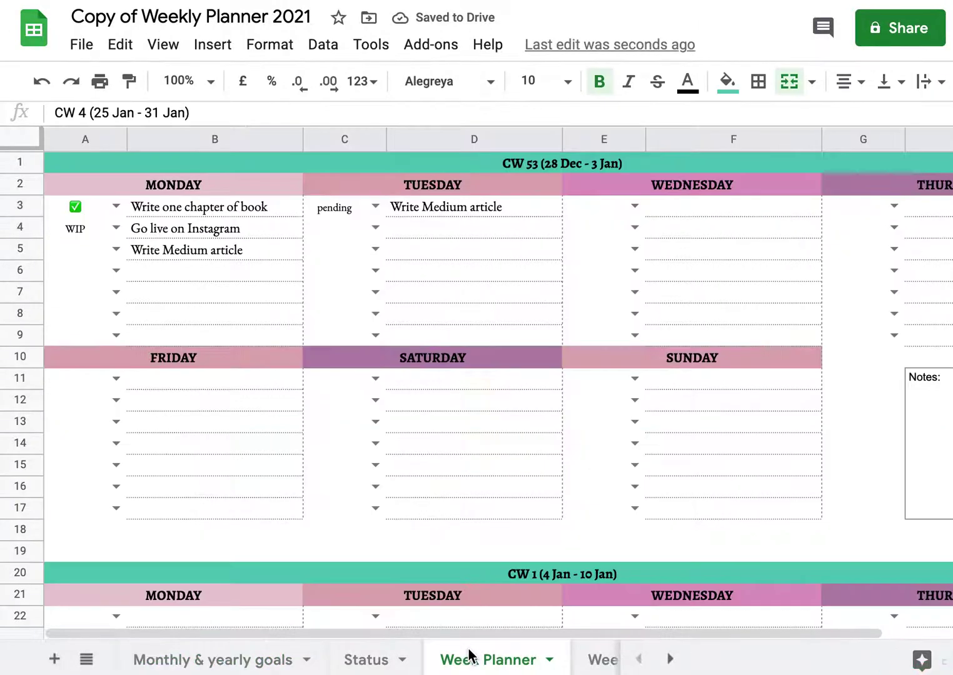
Step: Compare the Status sheet's list with the status dropdown on Friday's first task
click(371, 665)
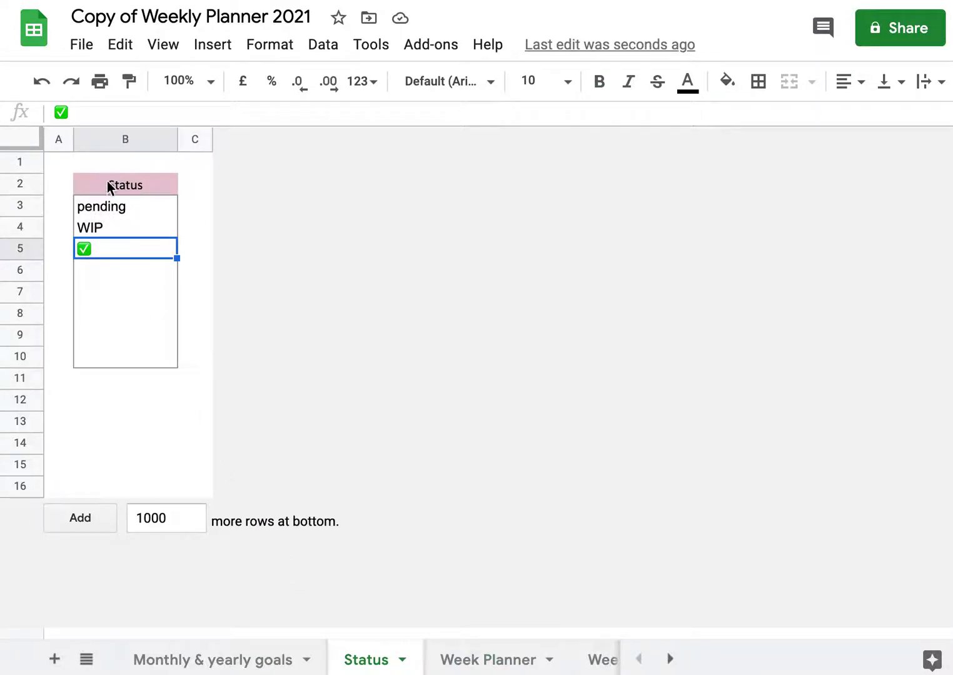
click(515, 661)
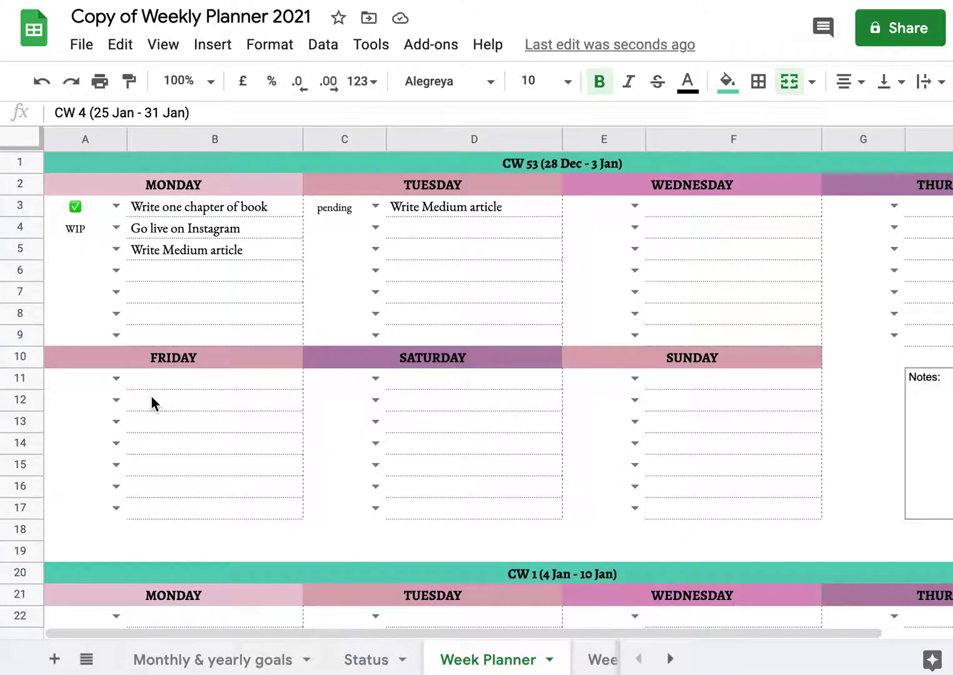
click(118, 381)
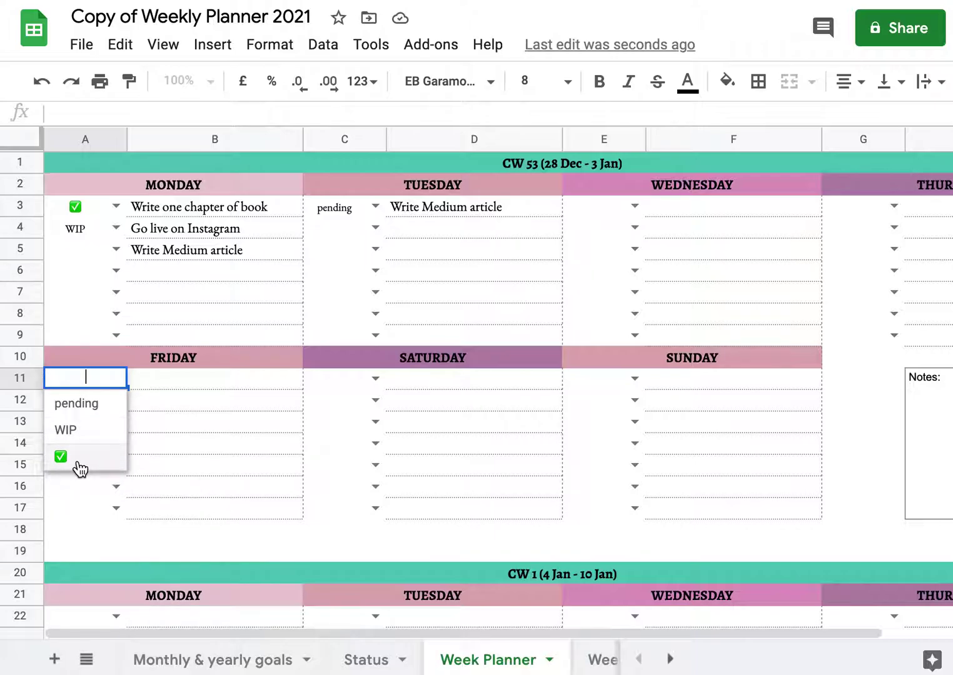
click(365, 664)
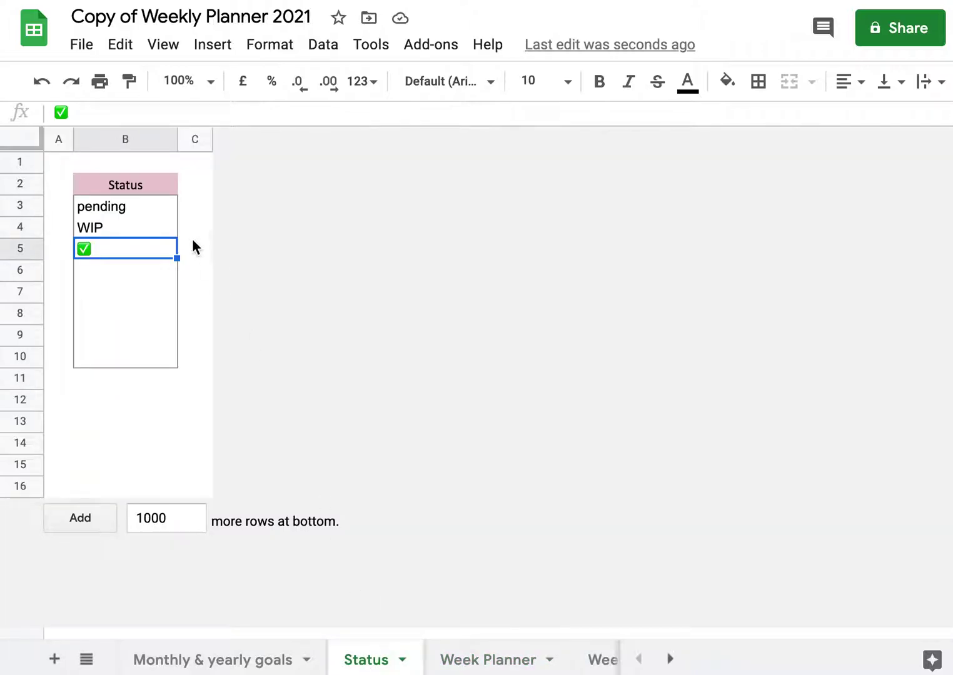
Step: Clear the three old status options in B3:B5
drag(114, 210, 113, 245)
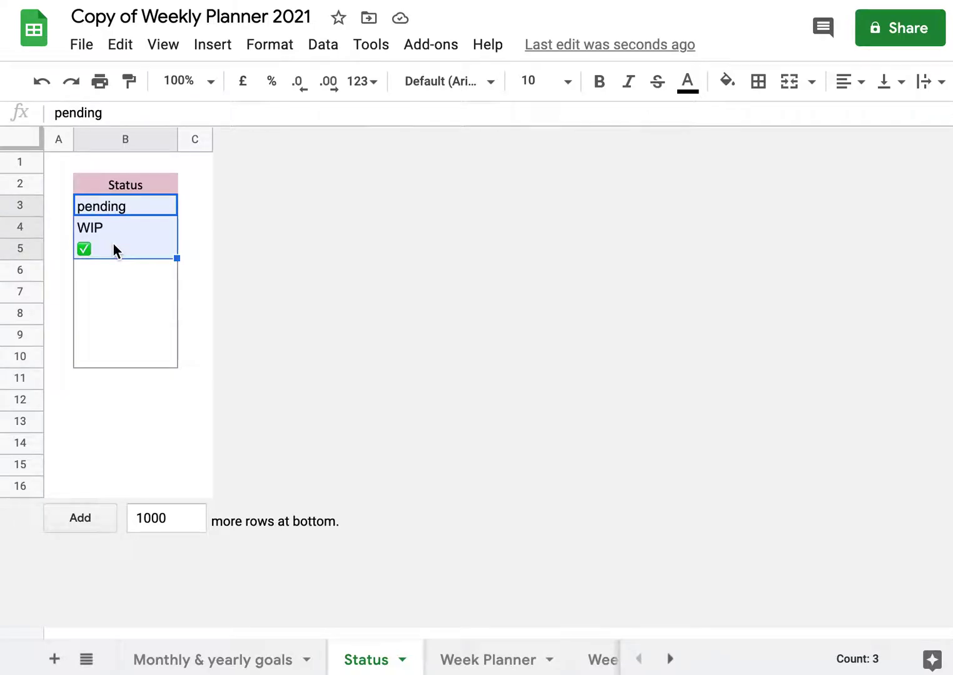
key(Delete)
click(125, 184)
click(125, 205)
click(125, 227)
click(125, 205)
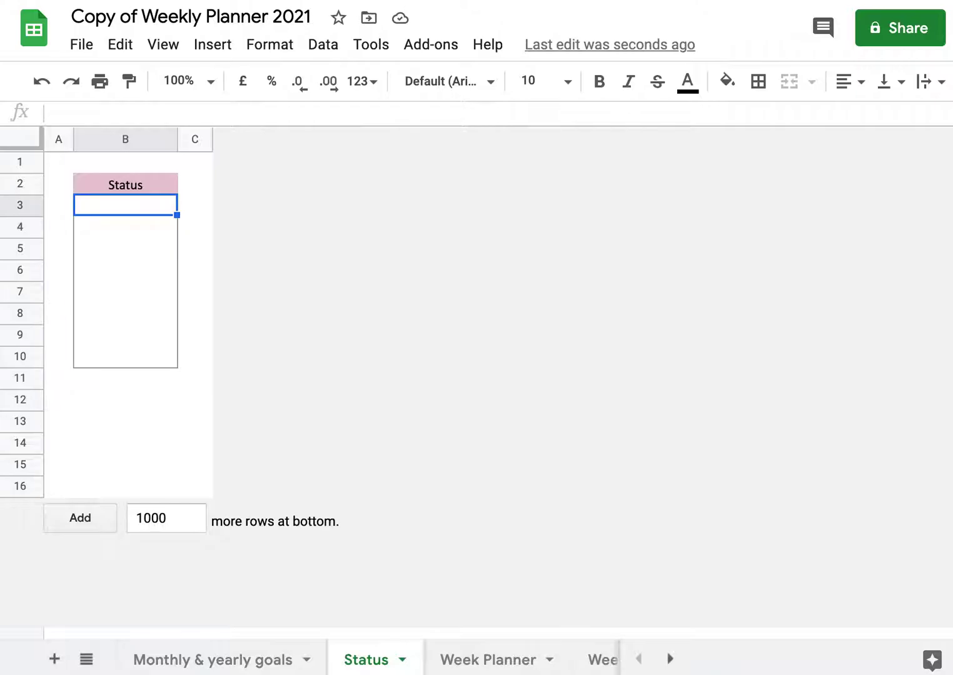
Step: Enter 'wurking on it', 'done I'm so awesome' and 'whatever you want' in B3:B5
text(wurking )
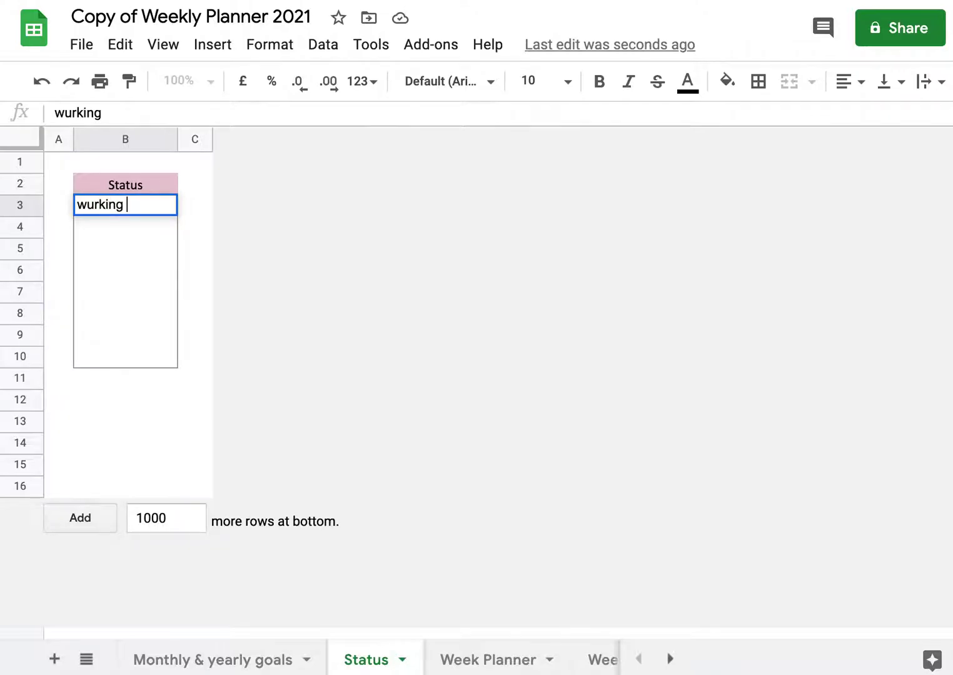
text(on it)
key(Return)
text(done )
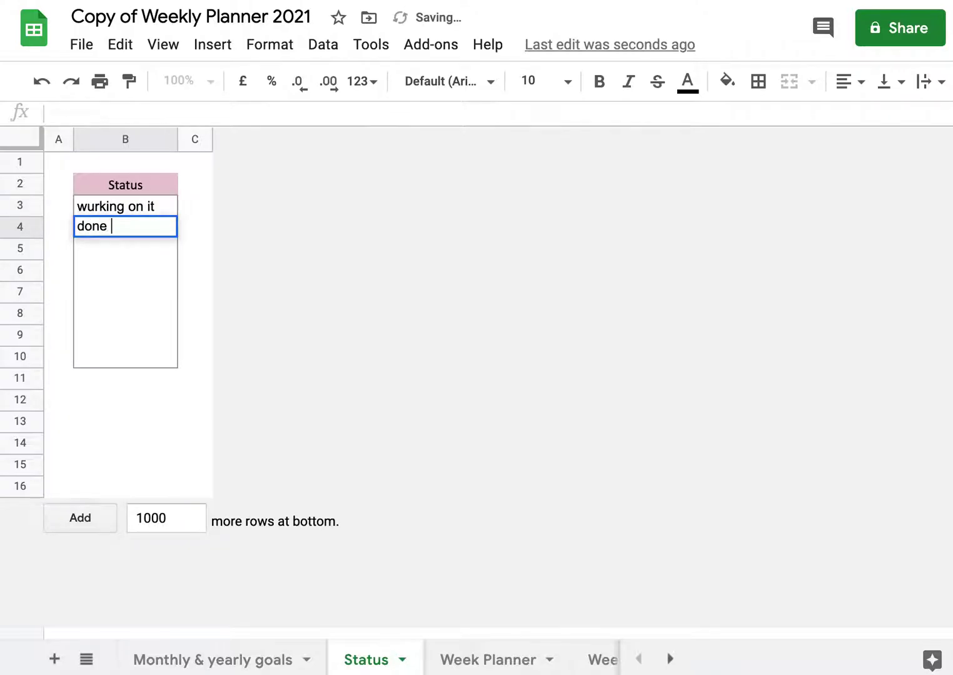
text(I'm so awesome)
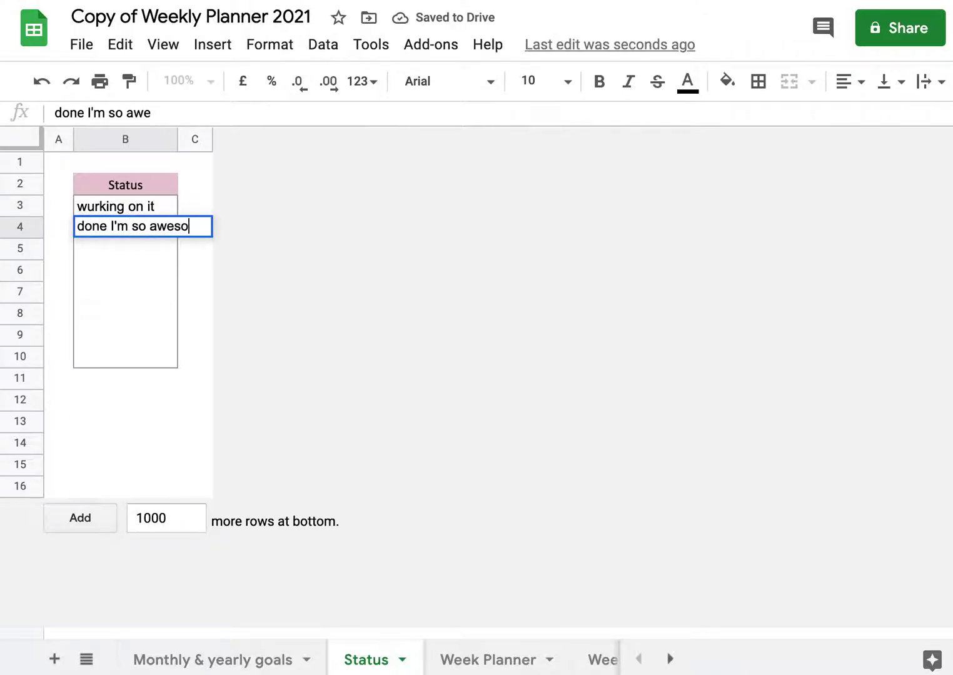
key(Return)
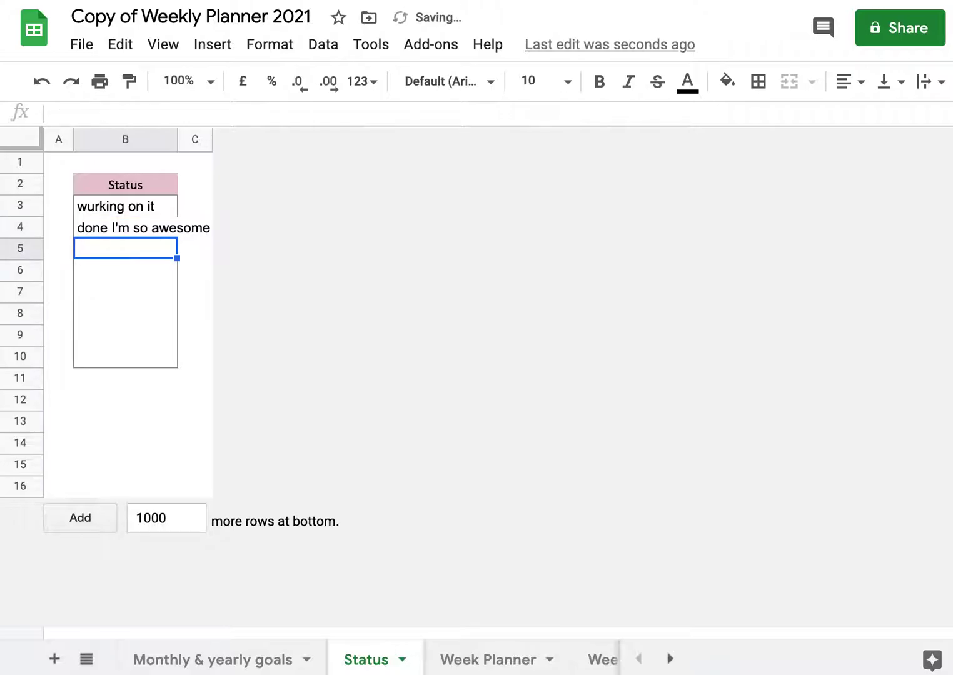
text(whatever w)
key(BackSpace)
text(you want)
key(Return)
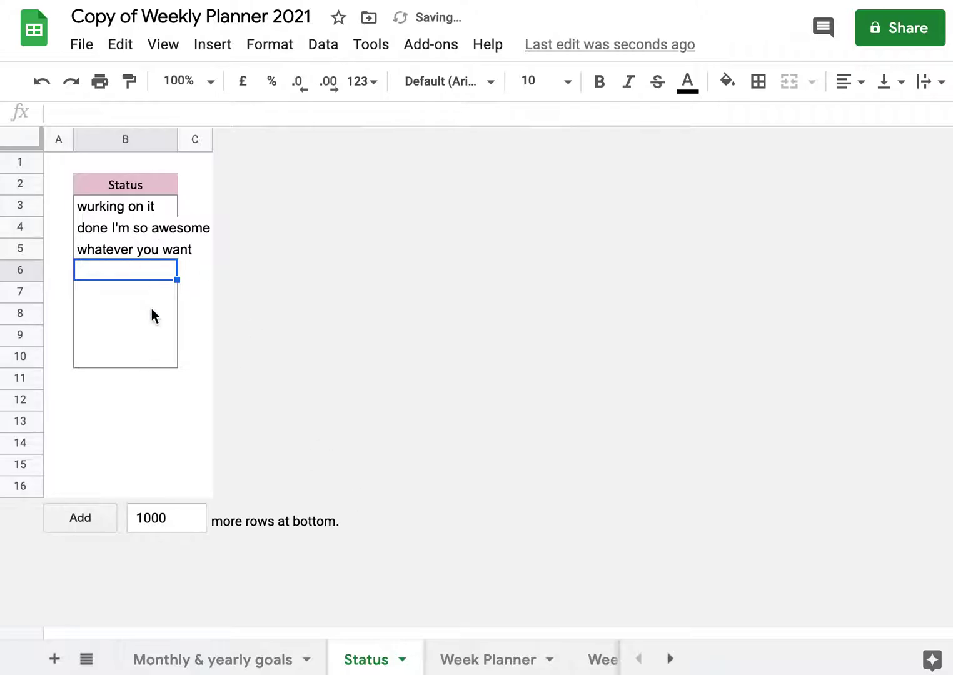
click(503, 663)
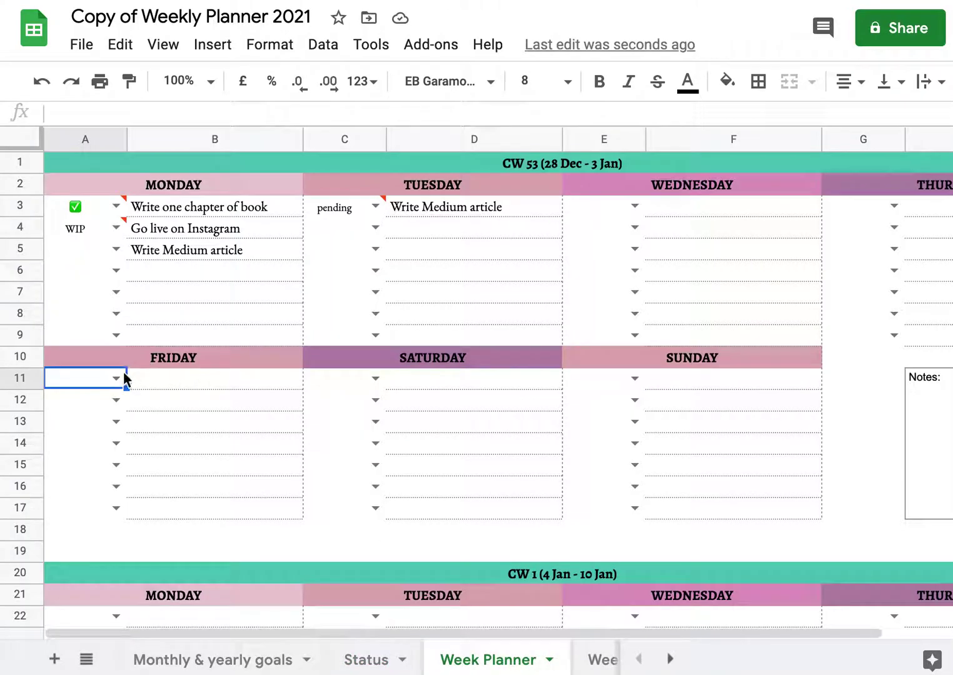
Step: Clear the old statuses in A3:A4 and test 'wurking on it' in A3
click(116, 377)
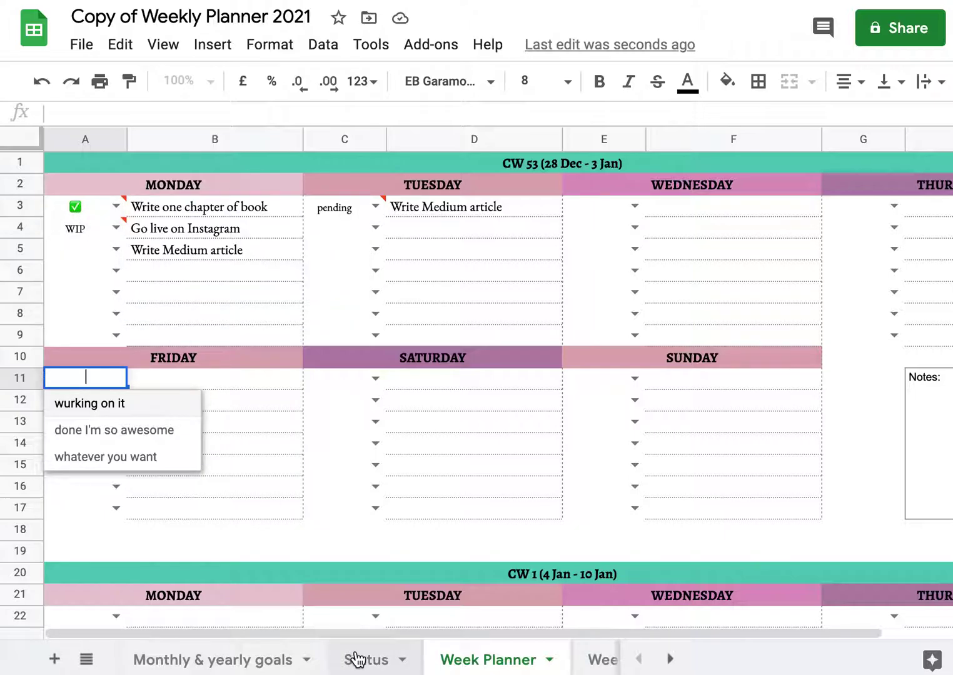
click(77, 207)
drag(78, 206, 78, 223)
key(Delete)
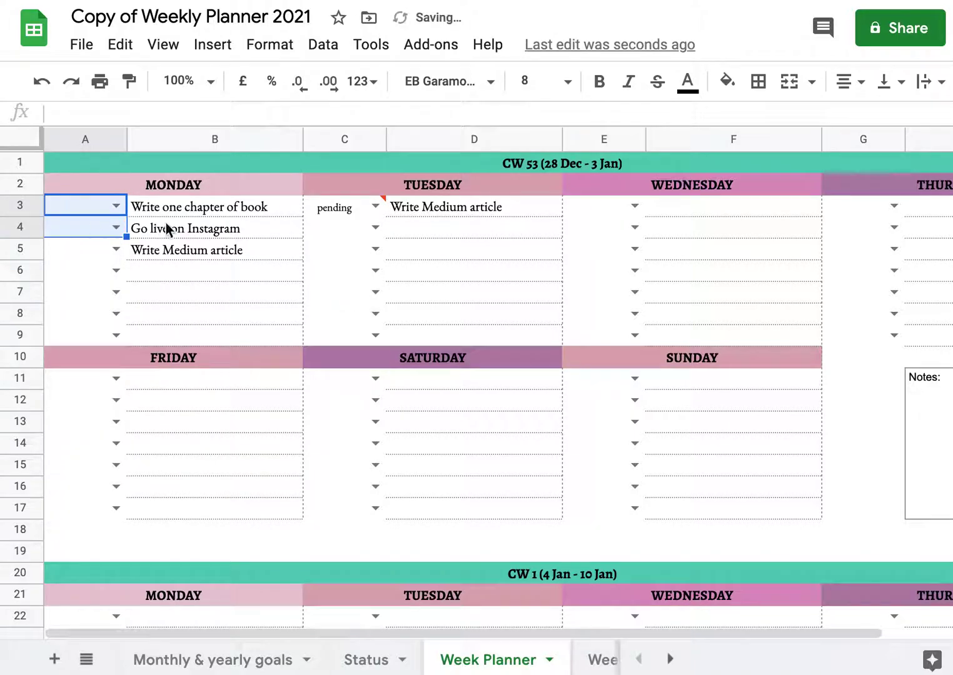
click(115, 206)
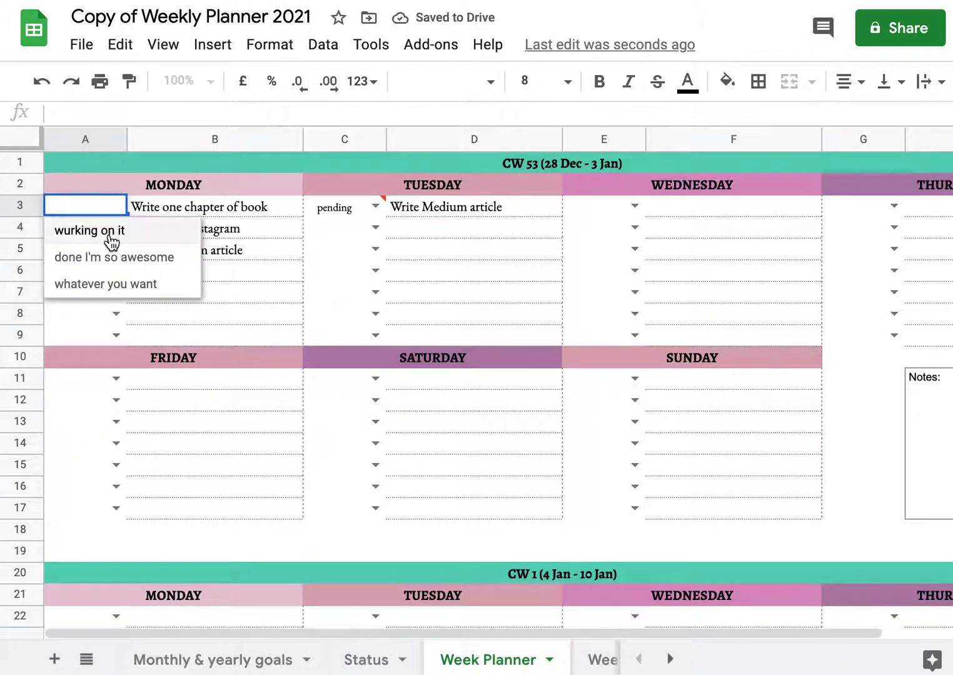
click(115, 243)
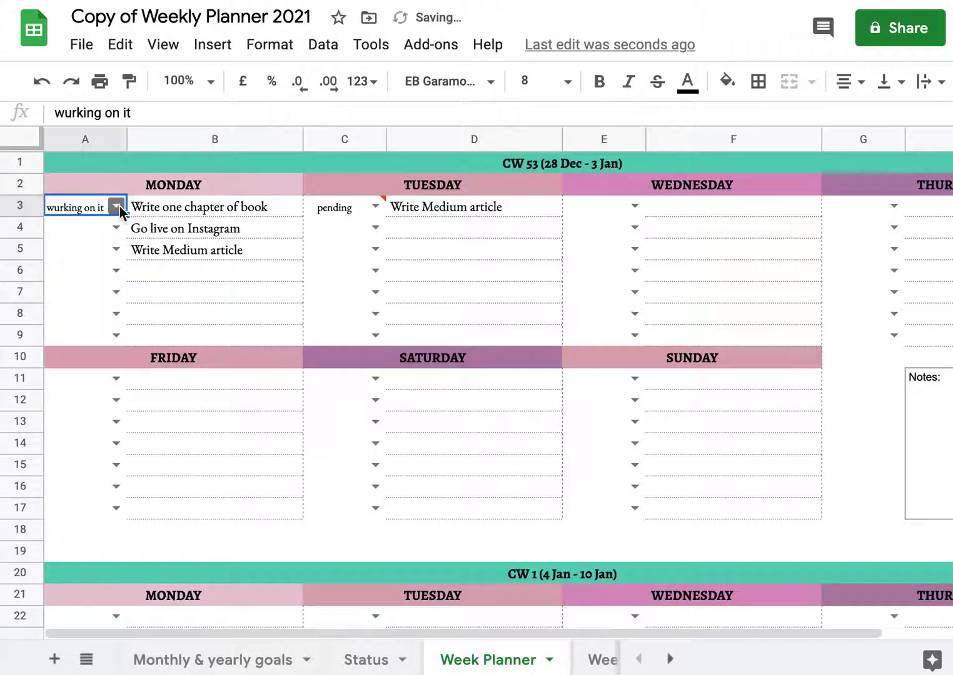
Step: Clear Monday and Tuesday's statuses and tasks in A3:D6
drag(429, 210, 94, 275)
key(Delete)
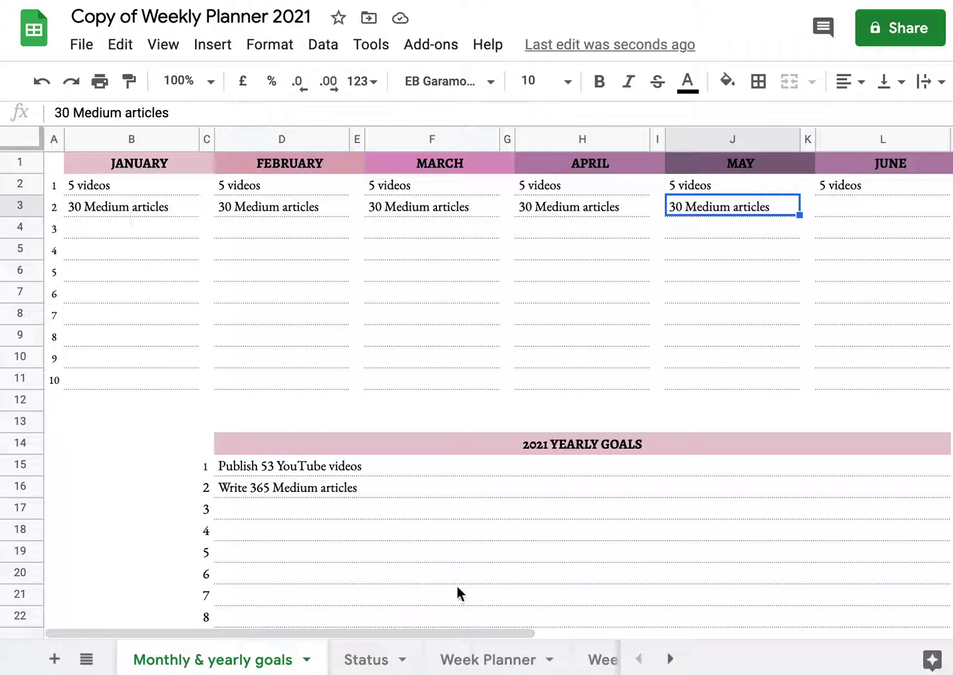
click(500, 661)
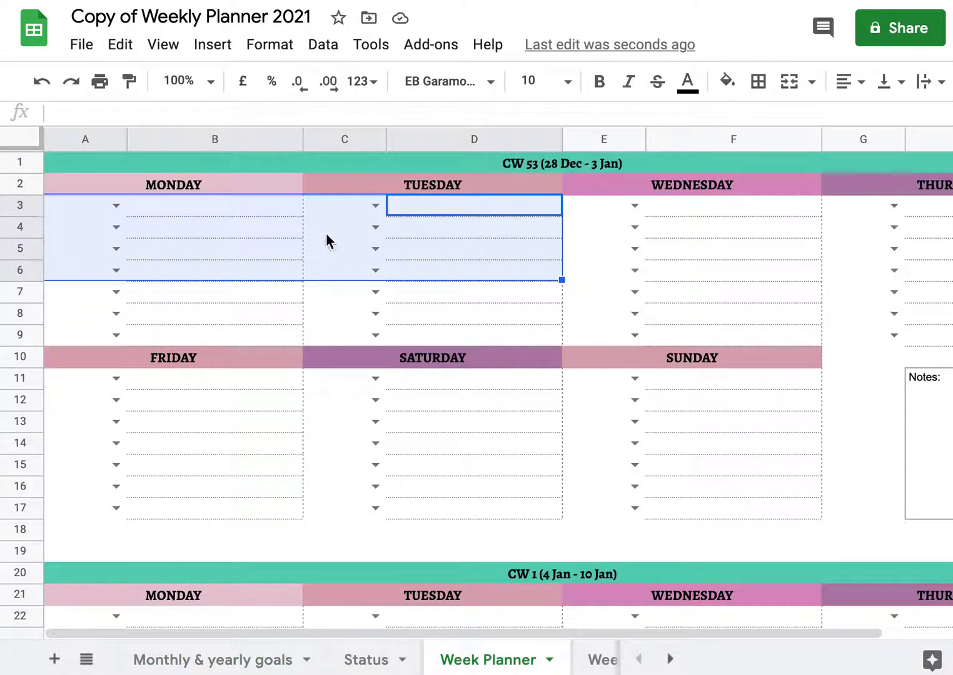
Step: Add 'Shoot, edit + publish one video' as Saturday's first task in D11
click(422, 383)
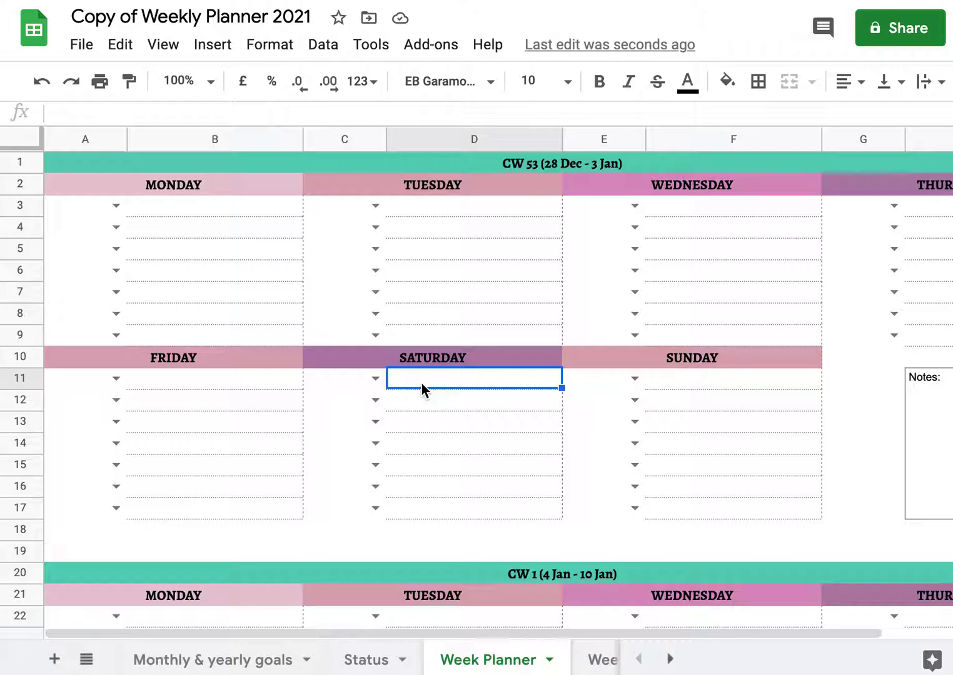
text(1 vi)
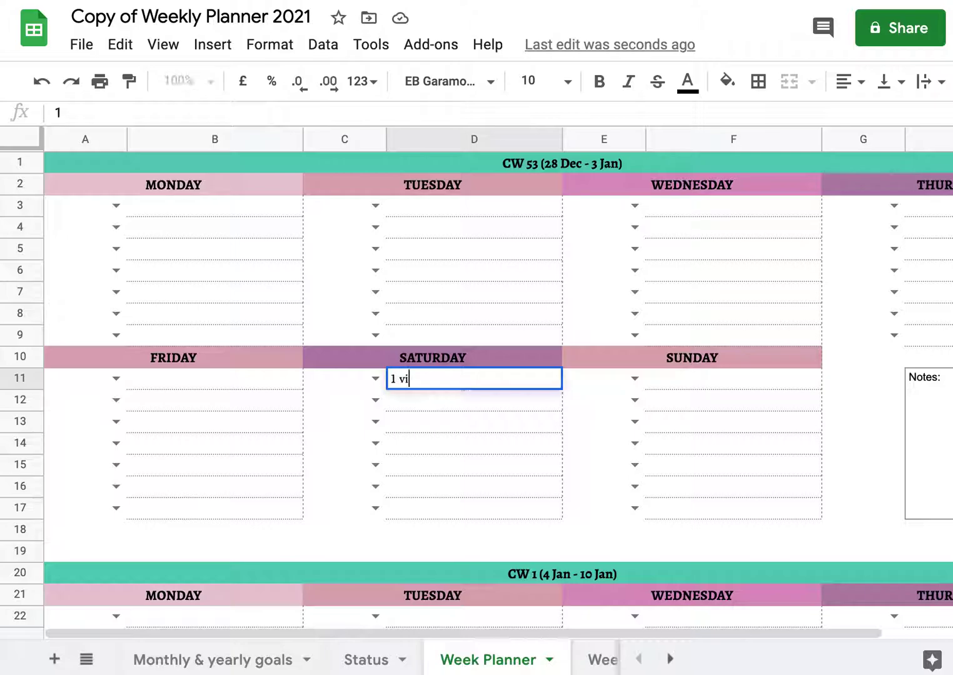
text(deoShoot, e)
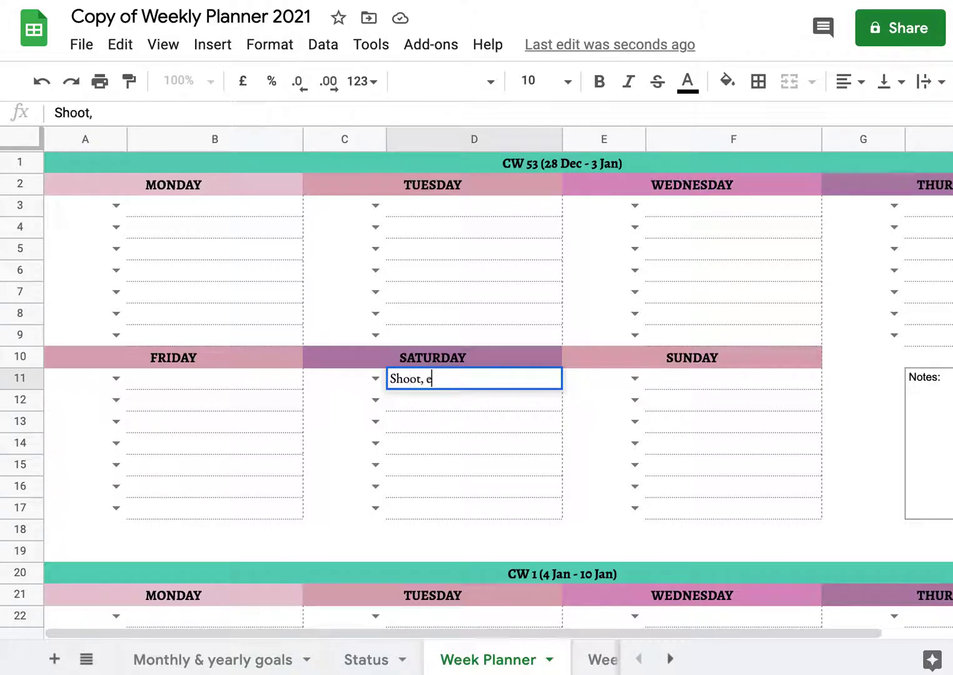
text(dit + publish one video)
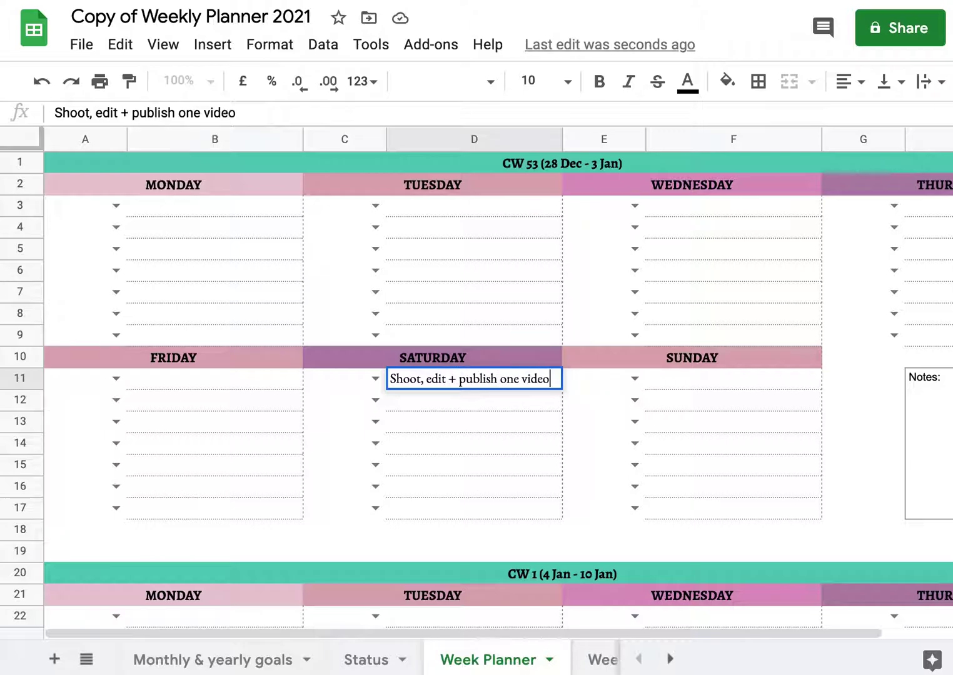
key(Return)
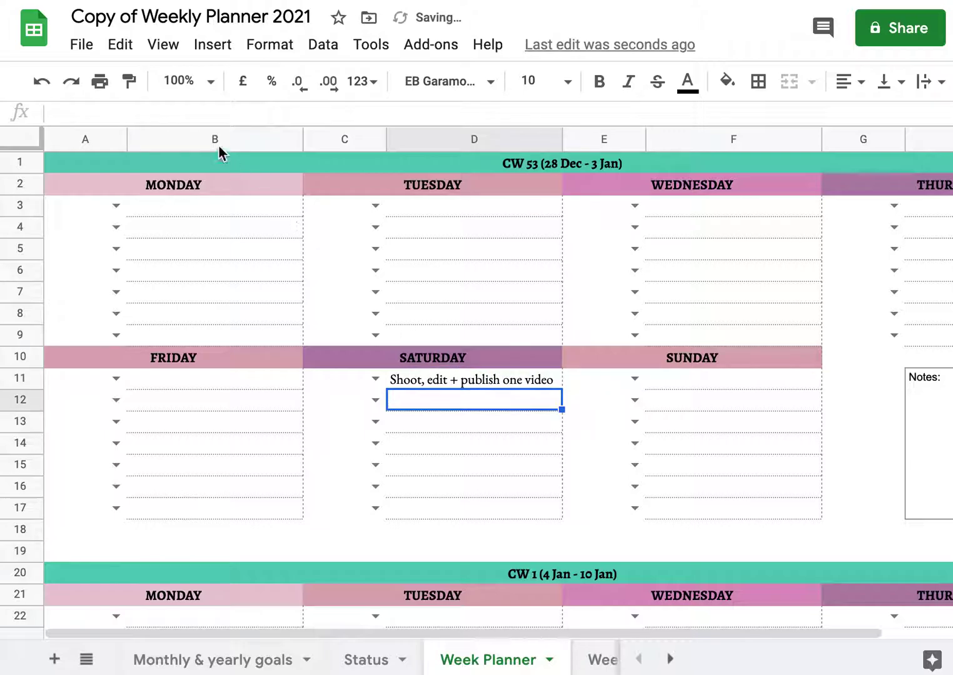
Step: Enter 'Medium article' as Monday's first task in B3
click(194, 215)
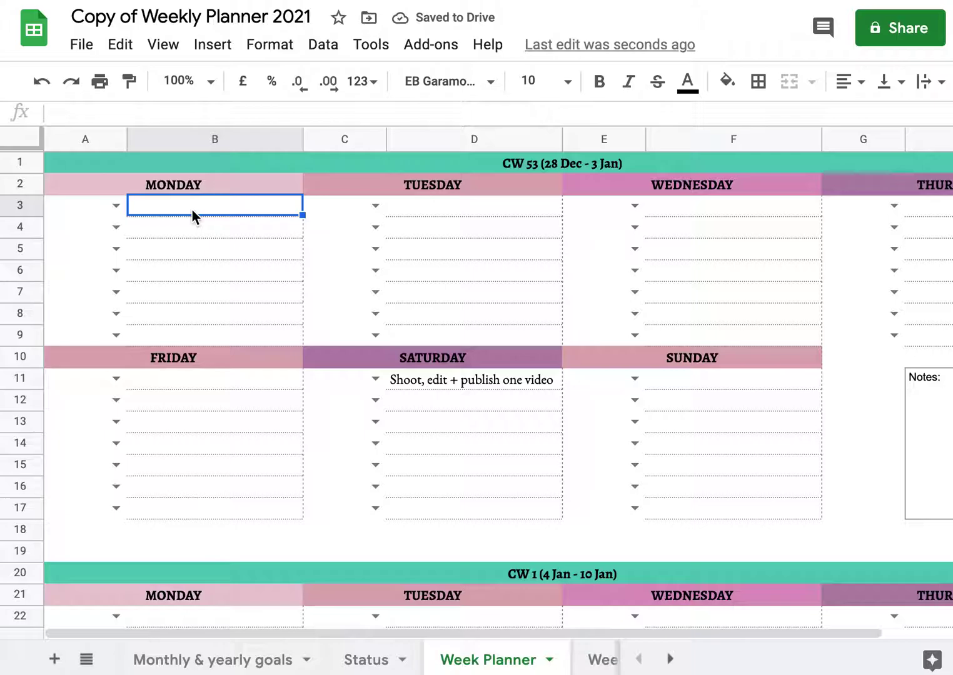
text(Medium article)
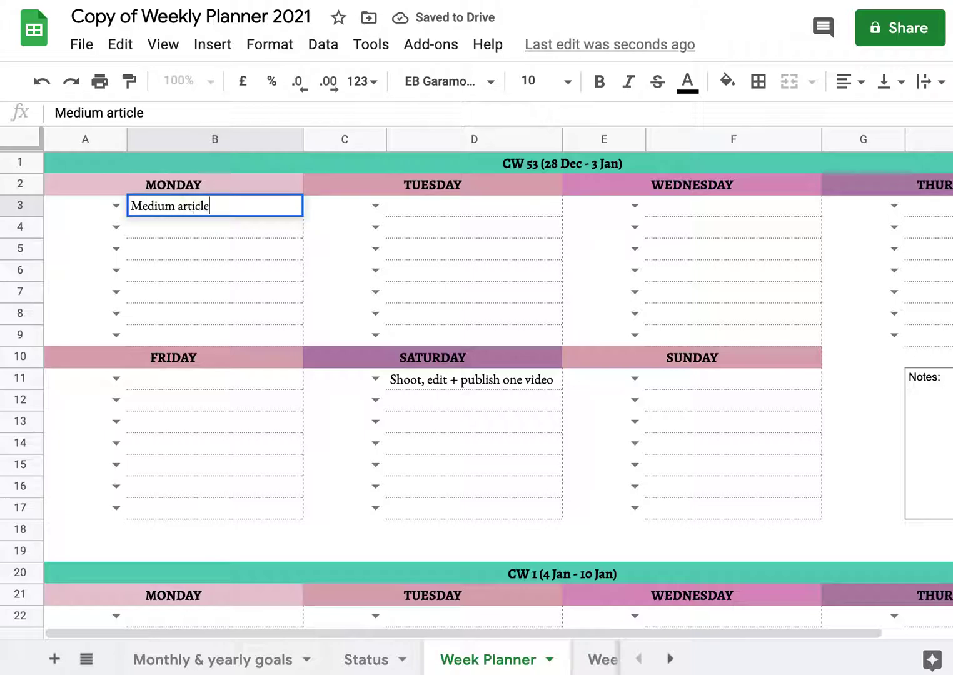
key(Return)
key(Up)
key(ctrl+c)
Step: Paste 'Medium article' into the task cells for Tuesday through Sunday
key(Right)
key(Right)
key(ctrl+v)
key(Right)
key(Right)
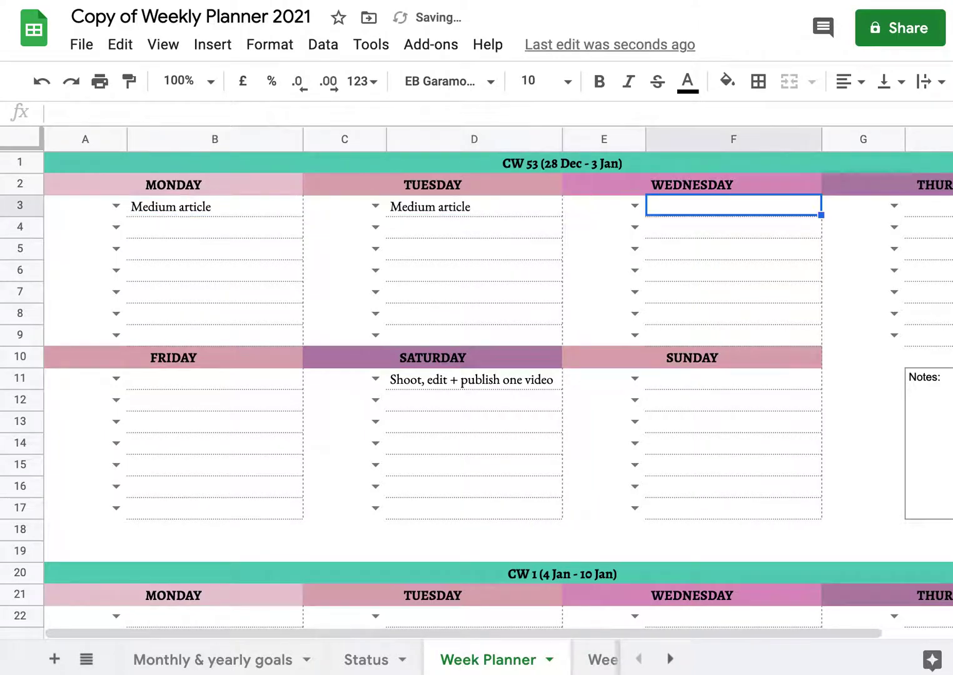
key(ctrl+v)
key(Right)
key(Right)
key(ctrl+v)
key(Down)
key(Left)
key(Left)
key(Left)
key(Left)
key(Left)
key(Left)
key(Left)
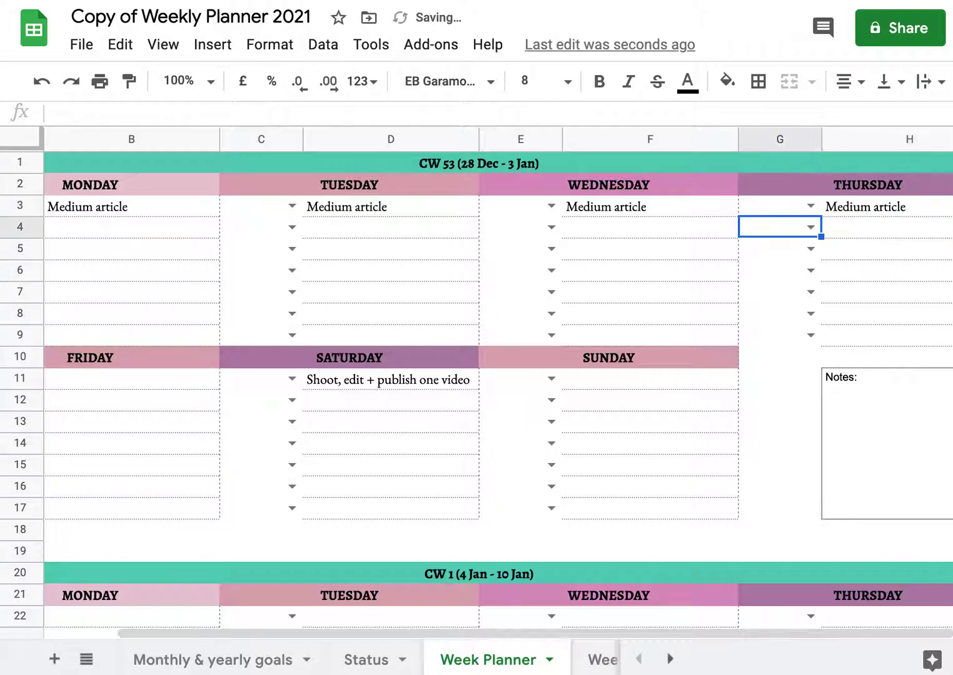
key(Down)
key(Down)
key(Down)
key(Right)
key(Down)
key(Down)
key(Down)
key(Down)
key(Down)
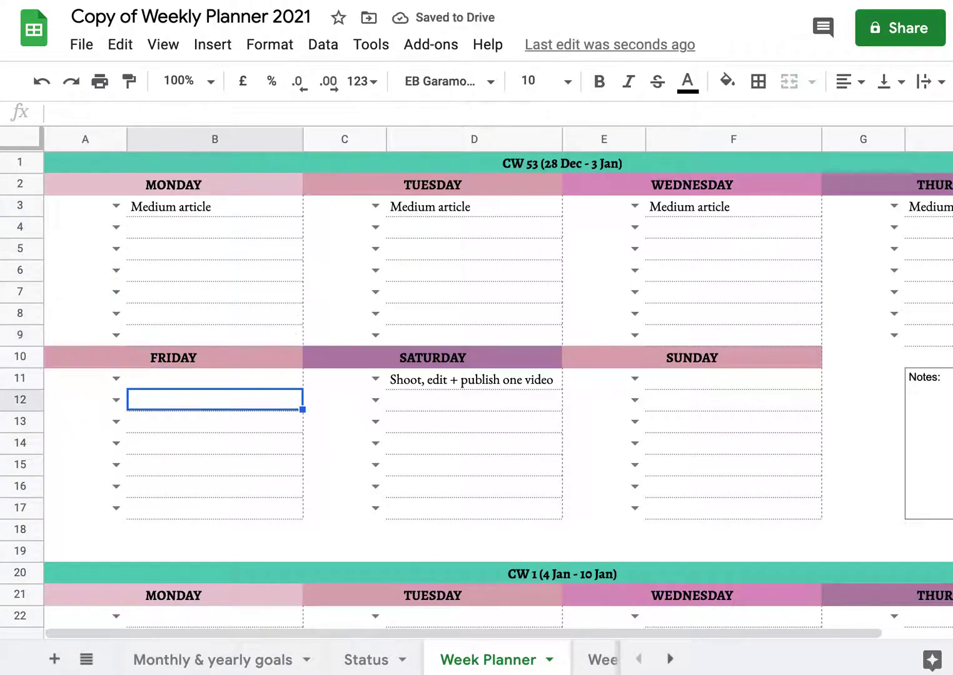
key(Up)
key(ctrl+v)
key(Right)
key(Right)
key(Down)
key(ctrl+v)
key(Up)
key(Right)
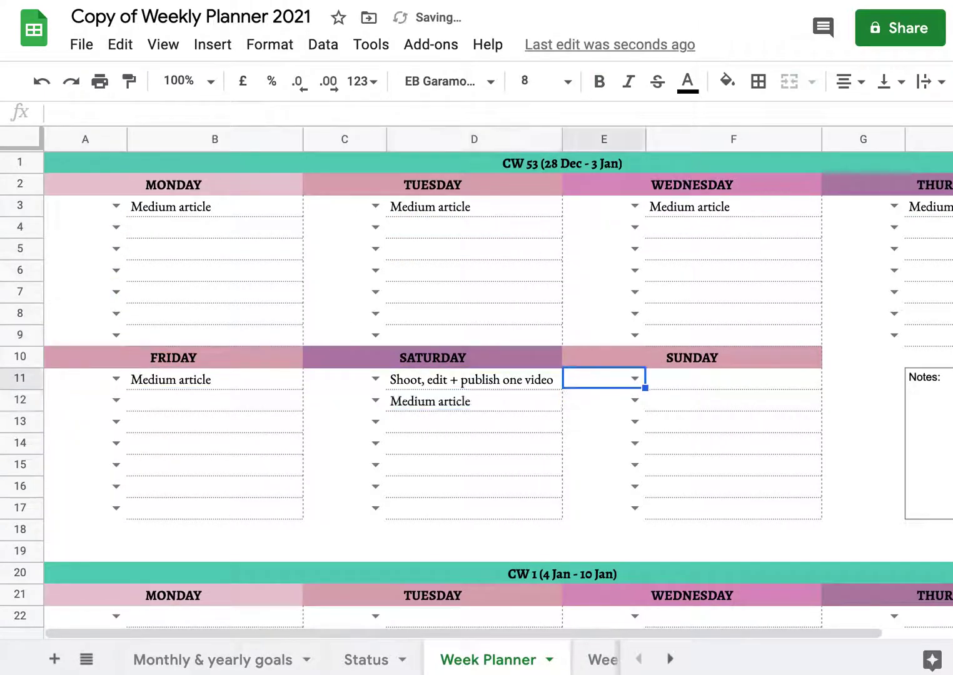
key(Right)
key(ctrl+v)
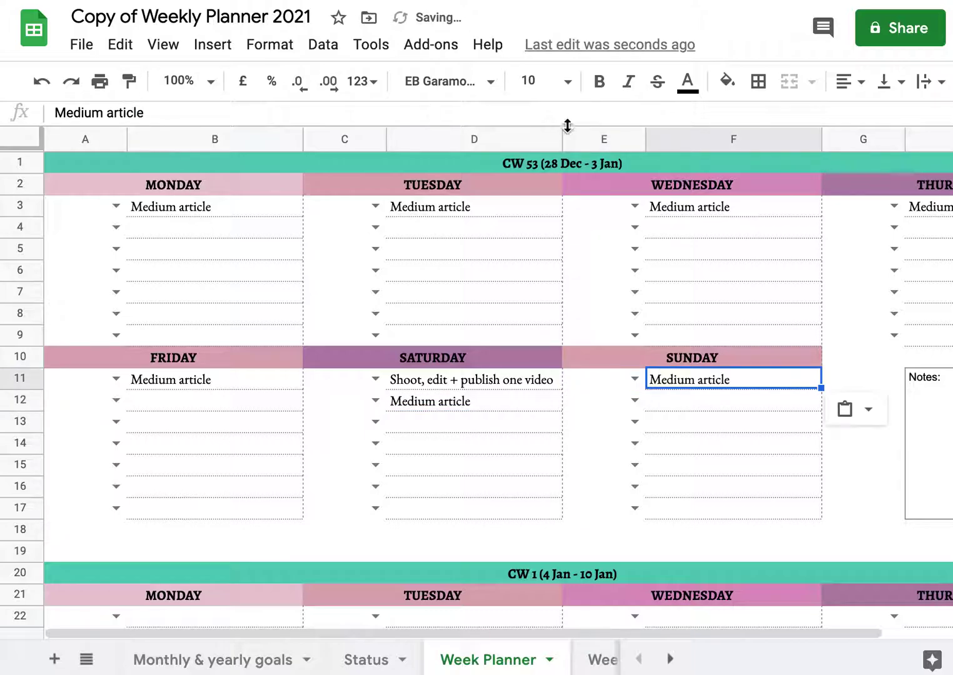
scroll(317, 302, down, 2)
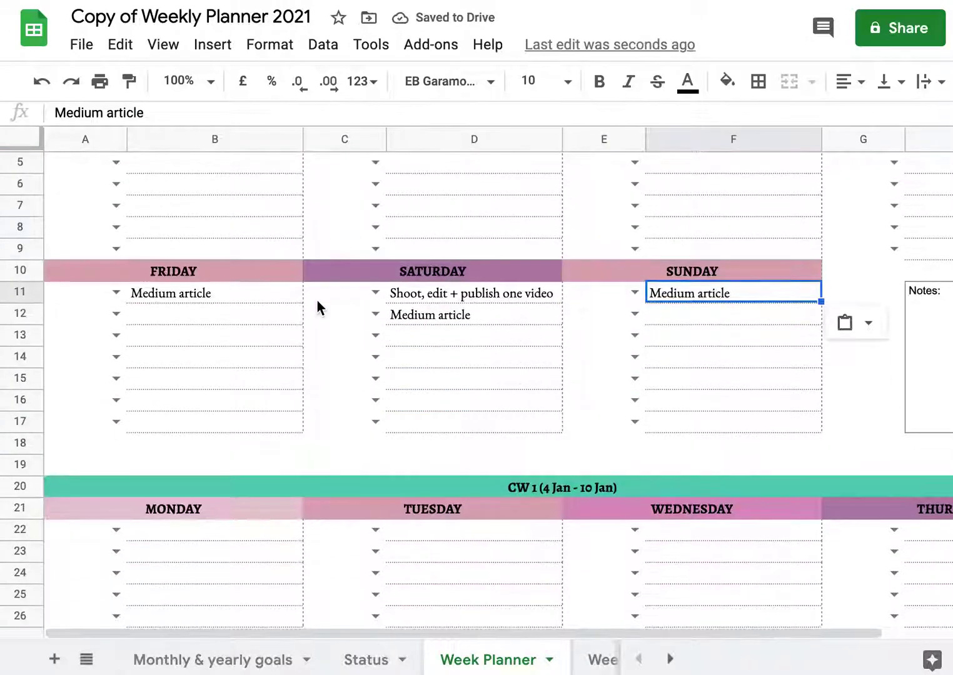
scroll(238, 379, up, 2)
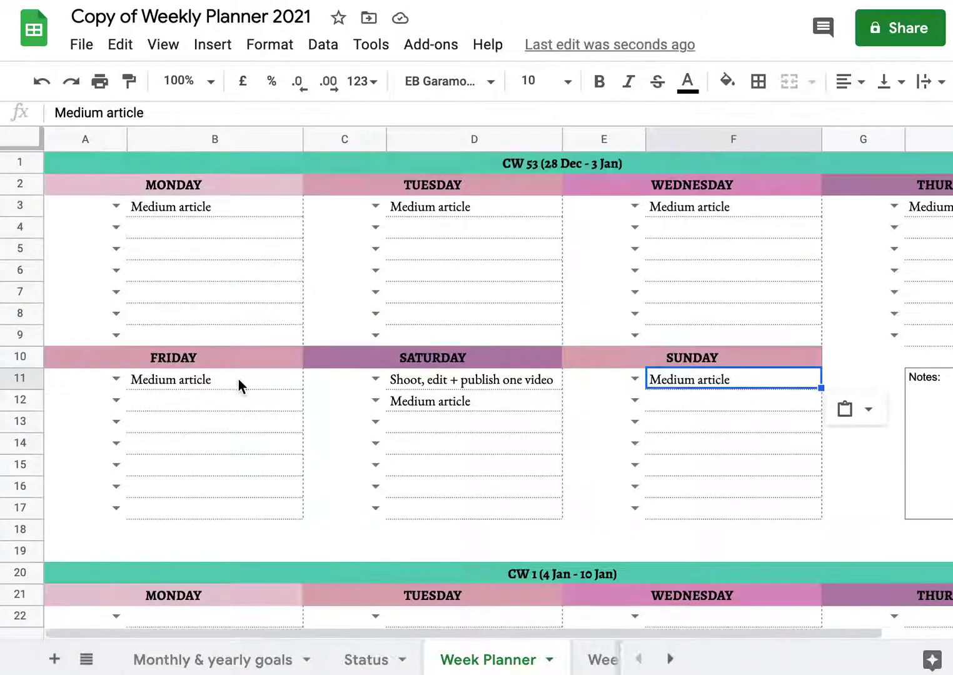
Step: Set Monday and Tuesday to 'wurking on it' and Wednesday to 'whatever you want'
click(115, 207)
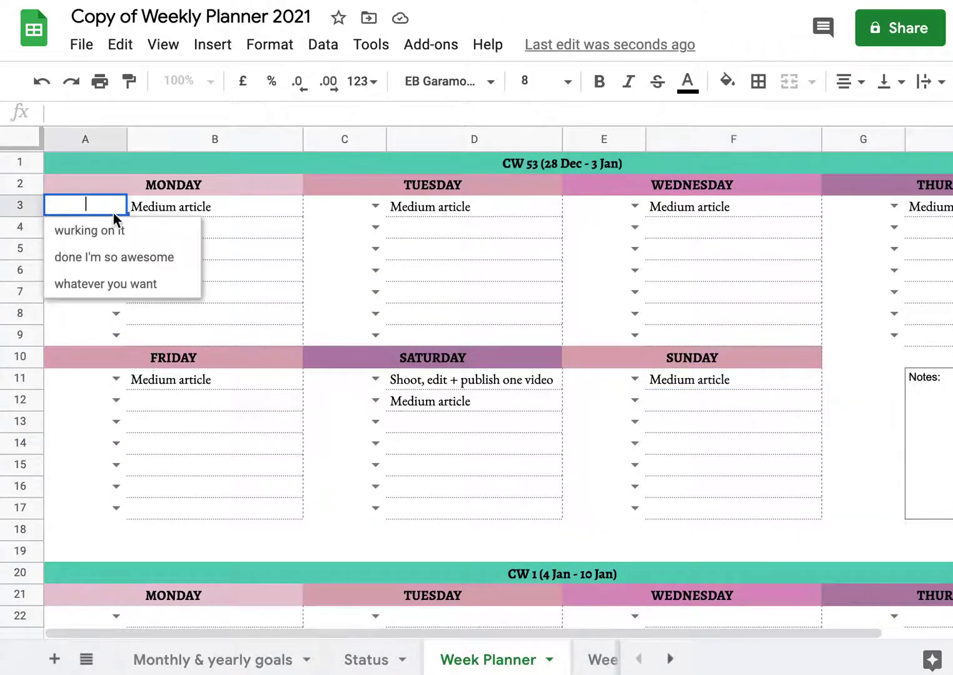
click(110, 236)
click(375, 206)
click(382, 237)
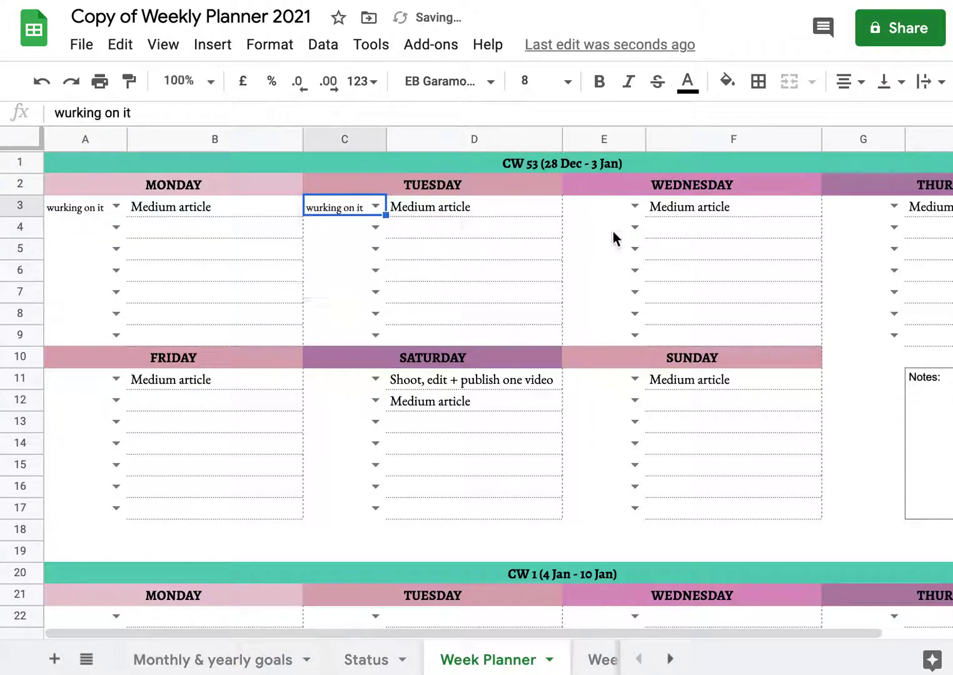
click(634, 207)
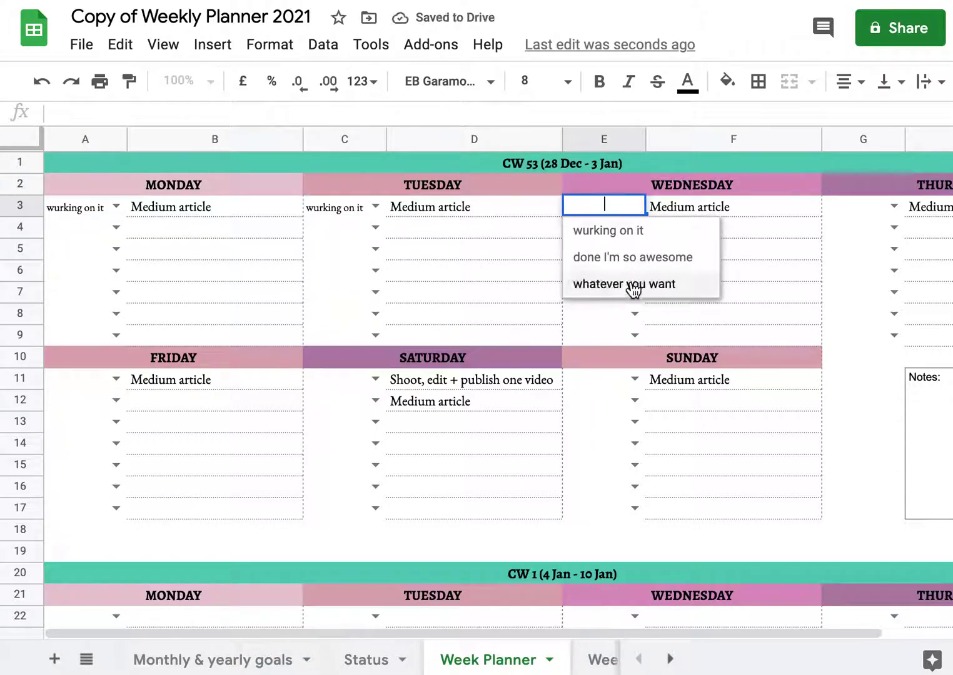
click(635, 286)
Step: Mark Thursday's and Friday's first tasks as 'done I'm so awesome'
click(894, 207)
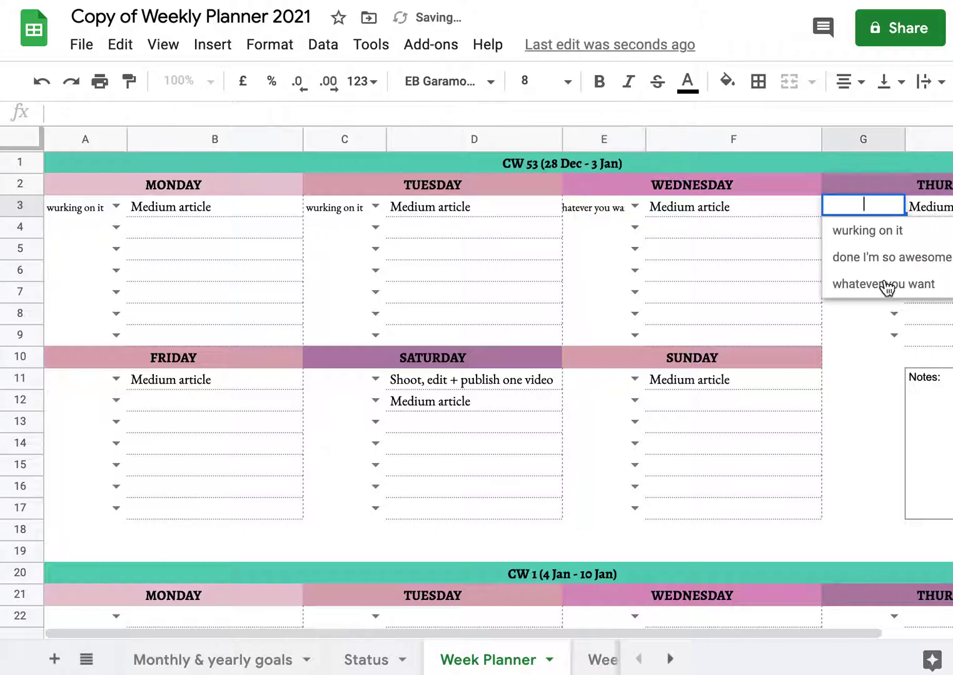
click(877, 258)
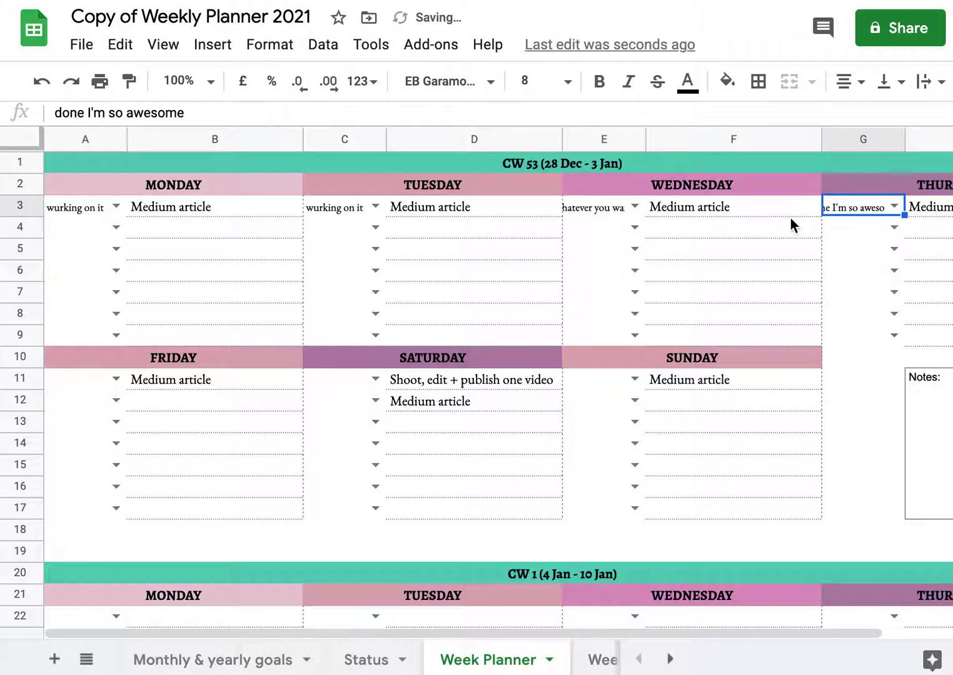
click(115, 378)
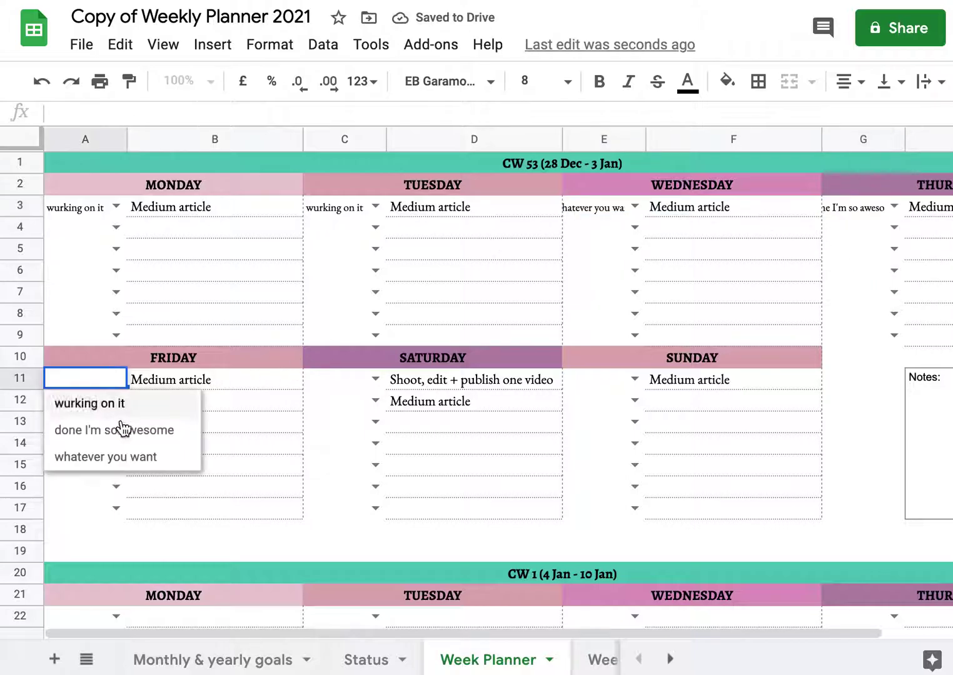
click(121, 428)
scroll(634, 421, down, 1)
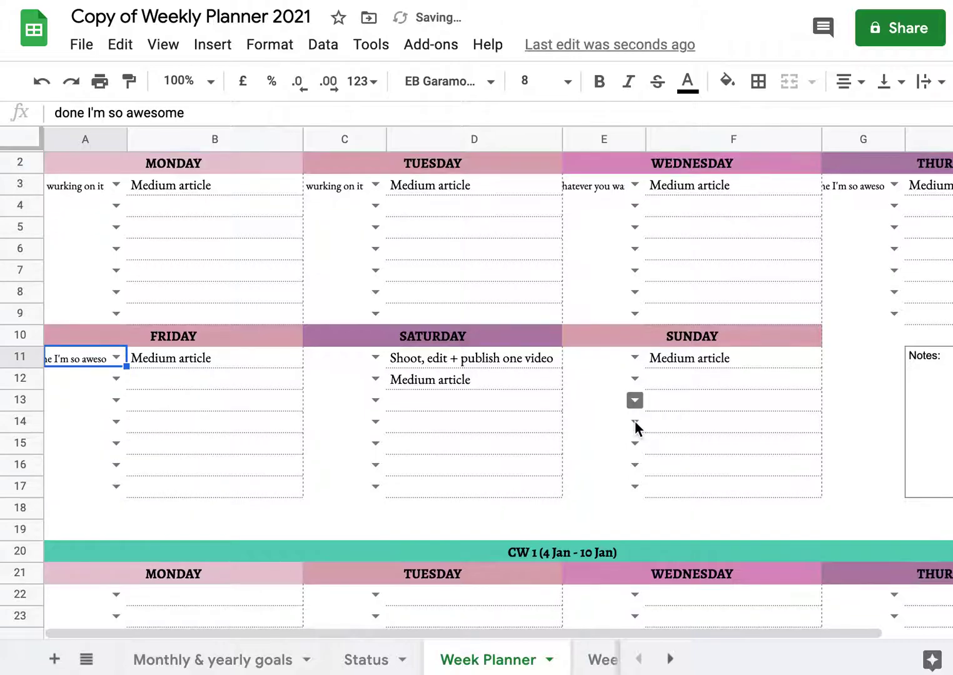
scroll(634, 420, right, 2)
Step: Type the sample text 'dnjsnjakdnjkadsj' after 'Notes:' in the Notes box
click(686, 427)
key(Return)
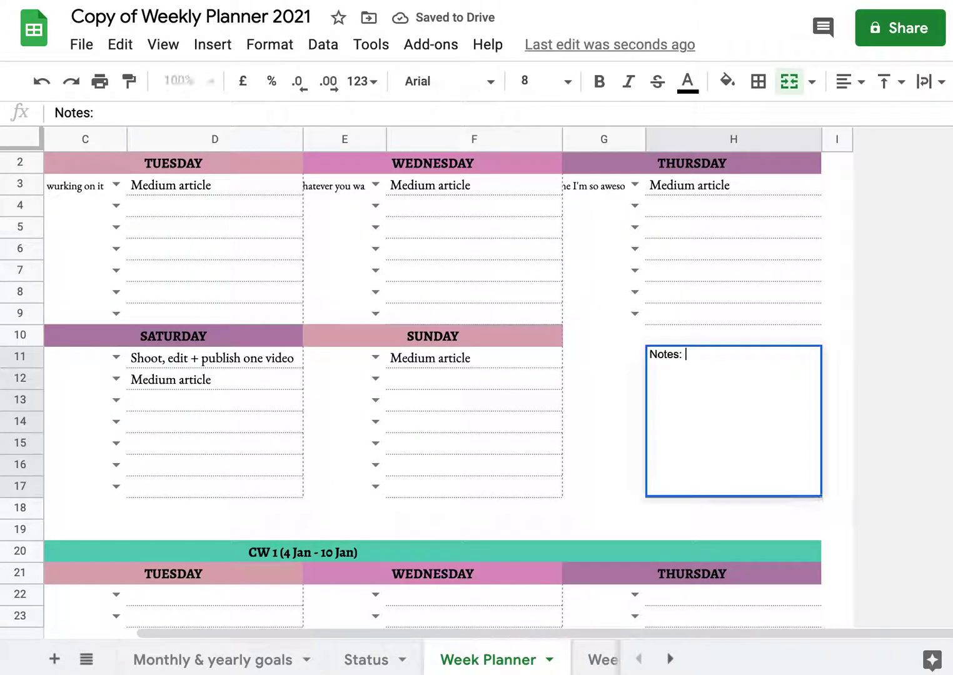
text(dnjsnjakdnjkadsj)
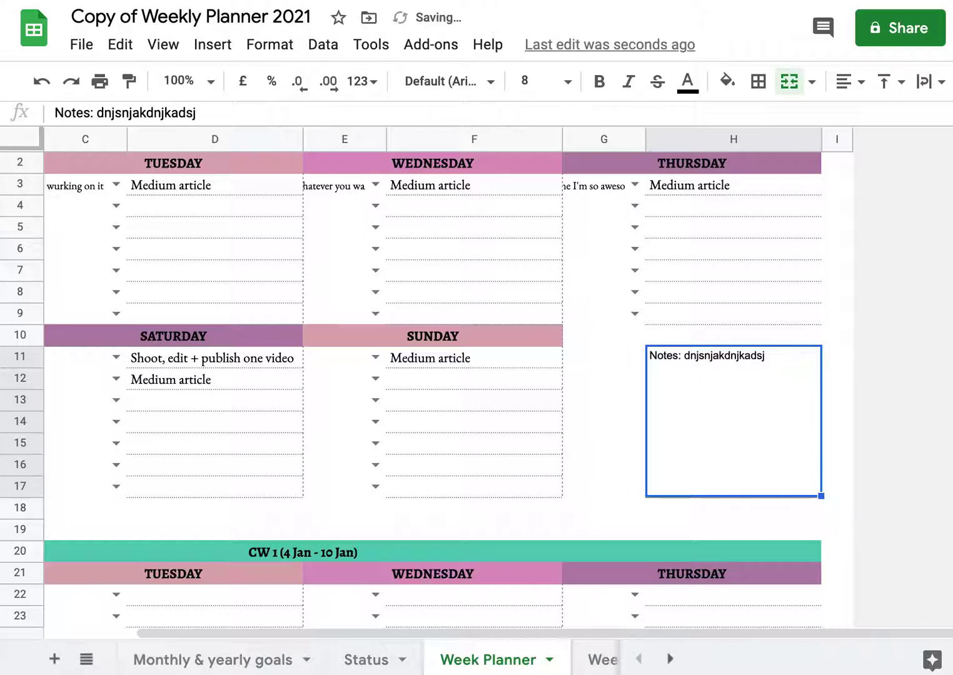
scroll(499, 658, right, 2)
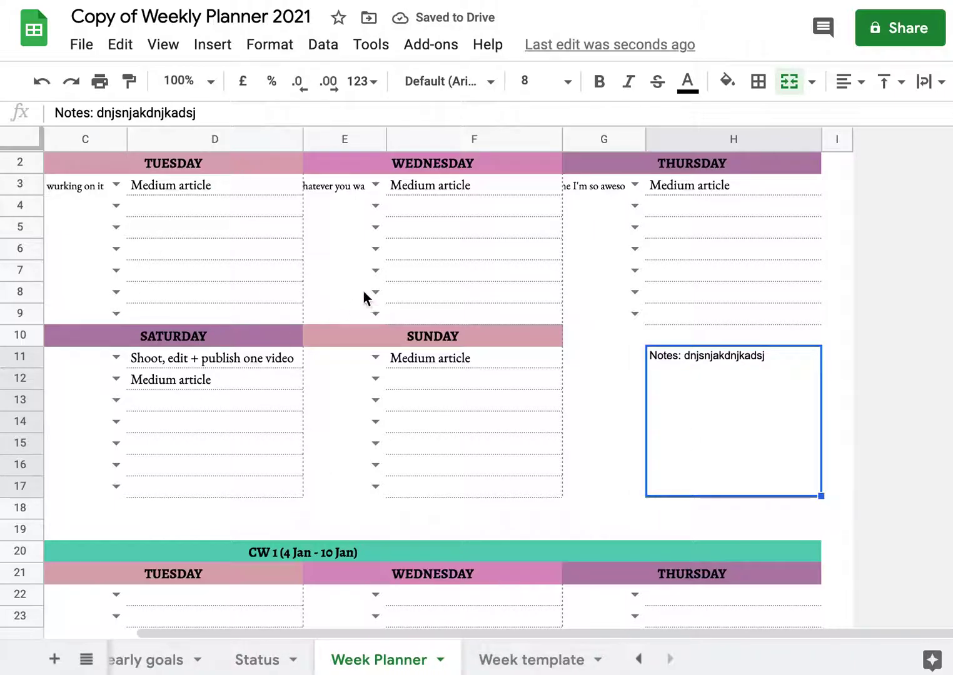
scroll(366, 297, up, 1)
scroll(366, 297, left, 3)
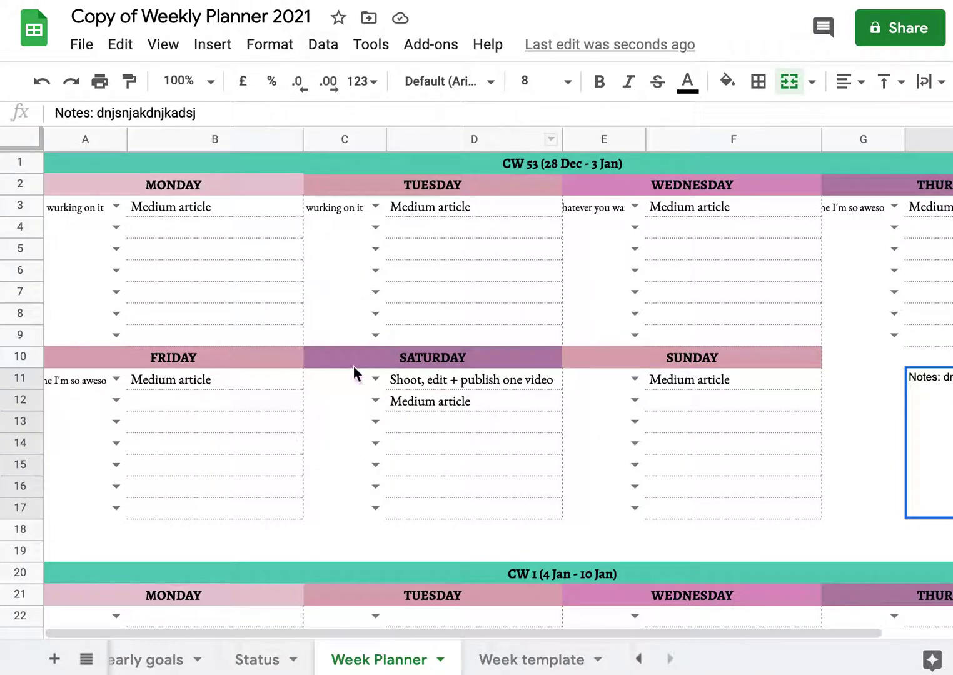
scroll(353, 374, down, 10)
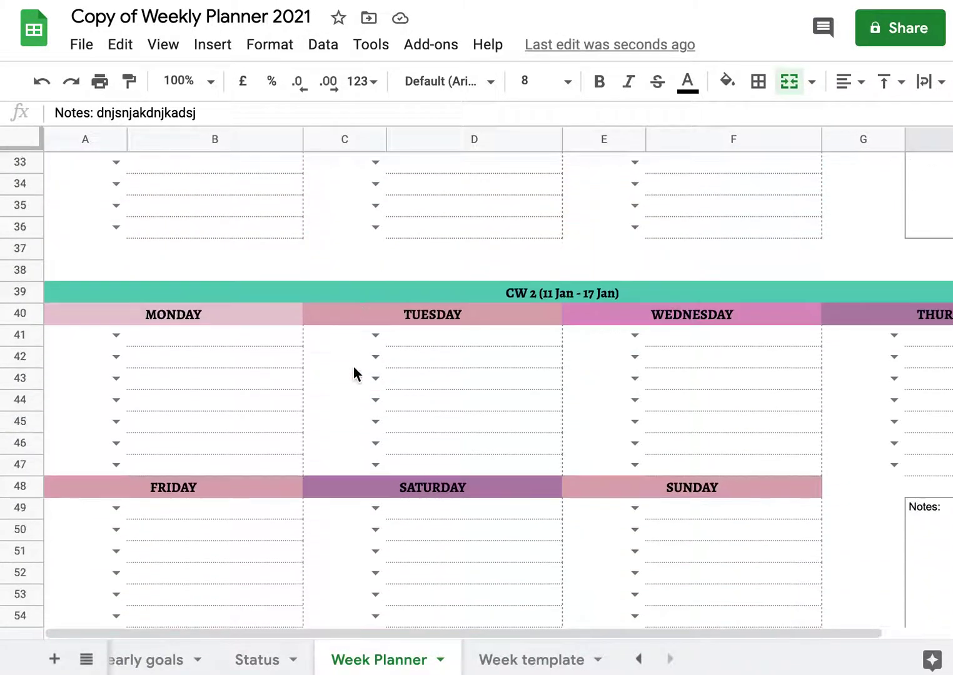
scroll(353, 374, down, 1)
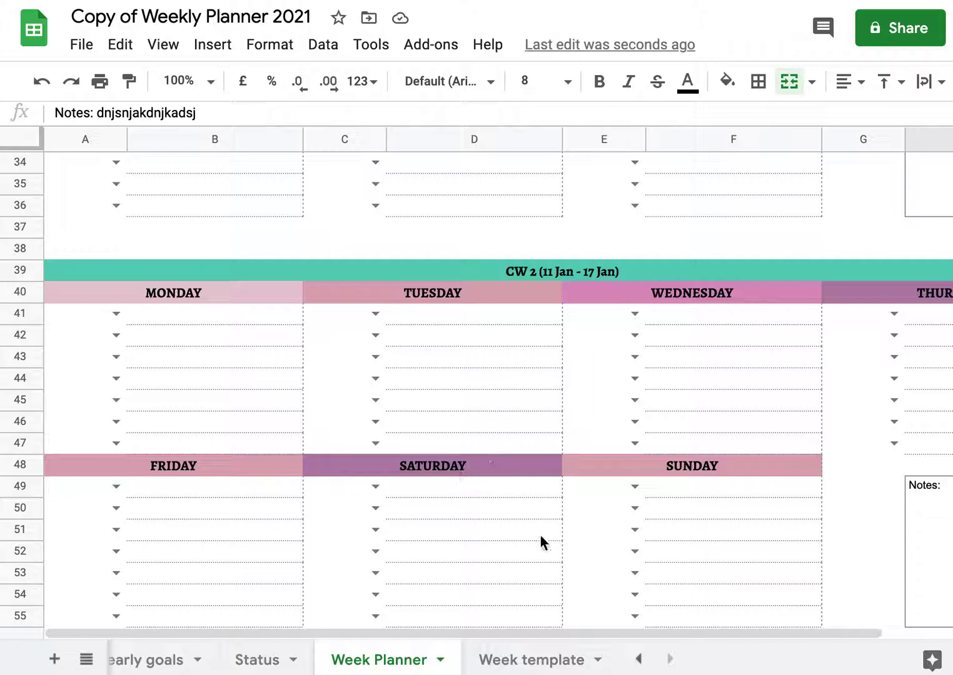
Step: Duplicate the Week template sheet and name the original sheet 'CW 1'
click(532, 662)
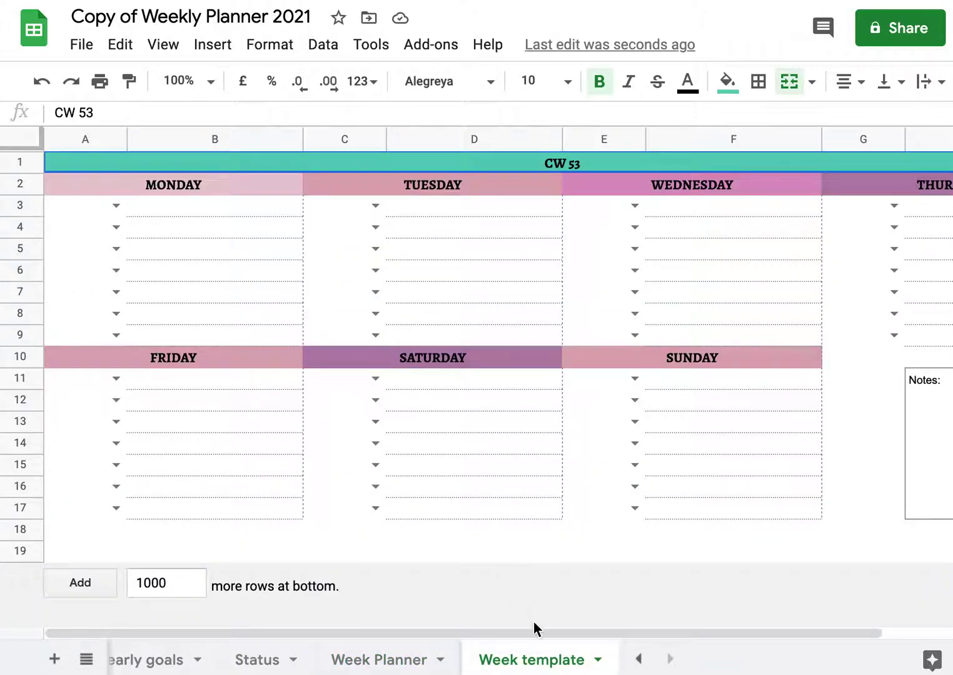
click(598, 662)
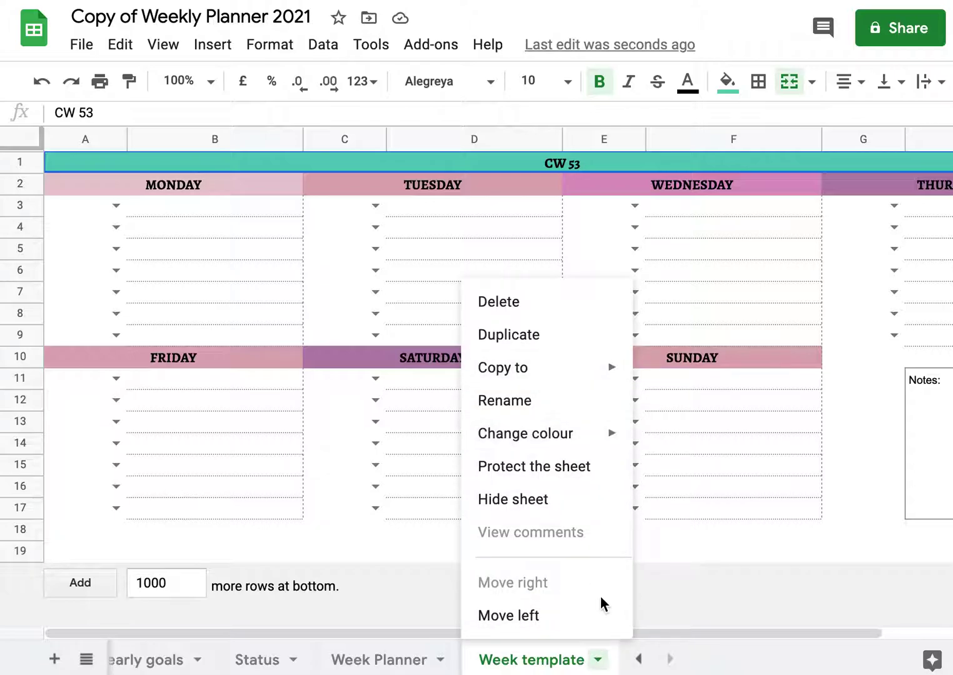
click(524, 337)
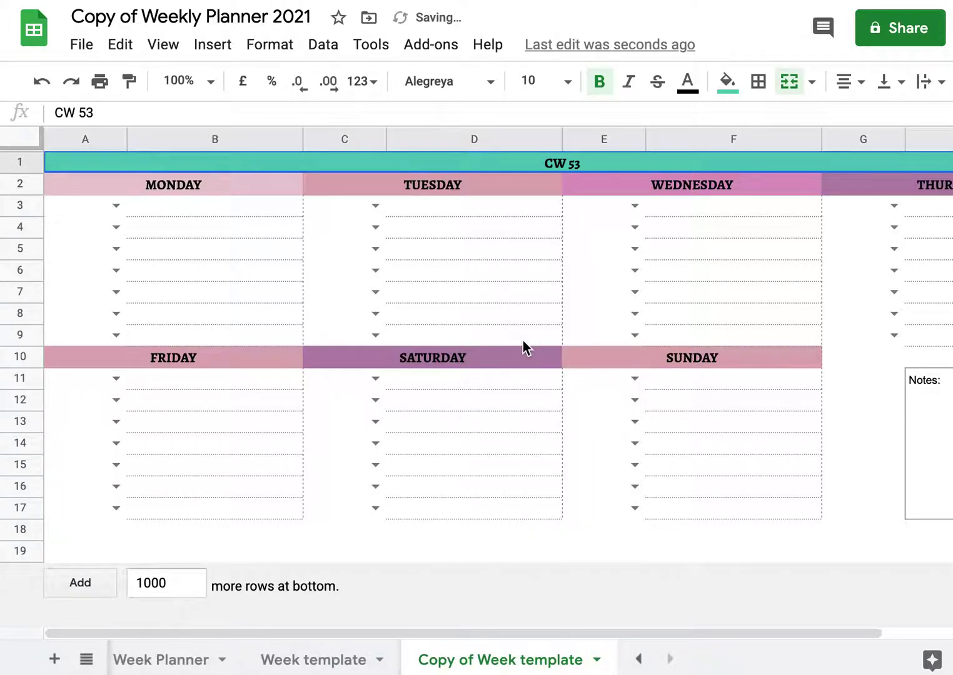
double_click(315, 659)
text(CW 1)
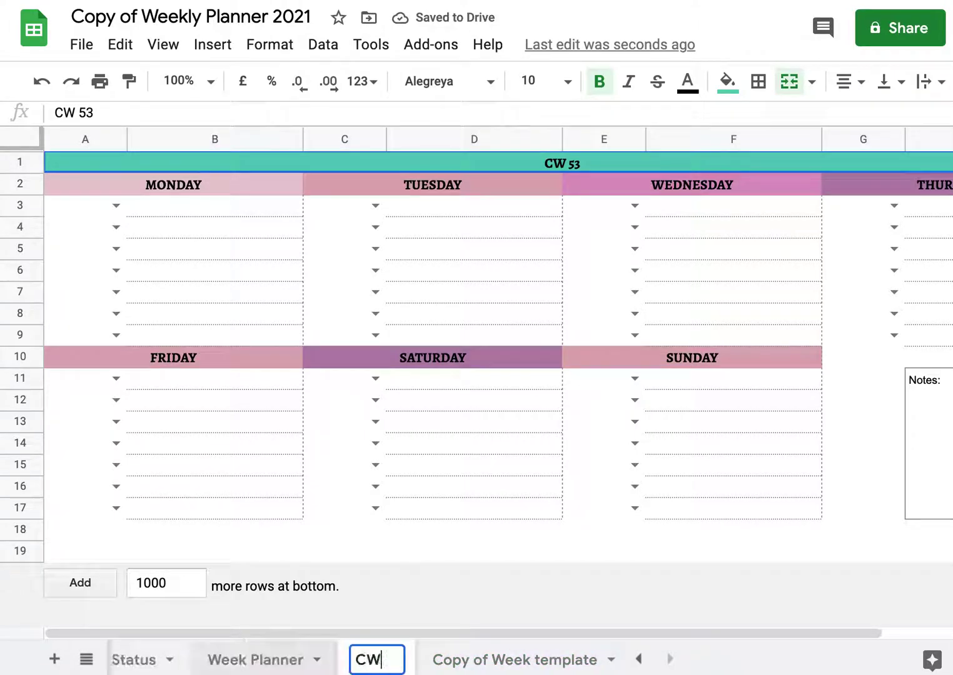
key(Return)
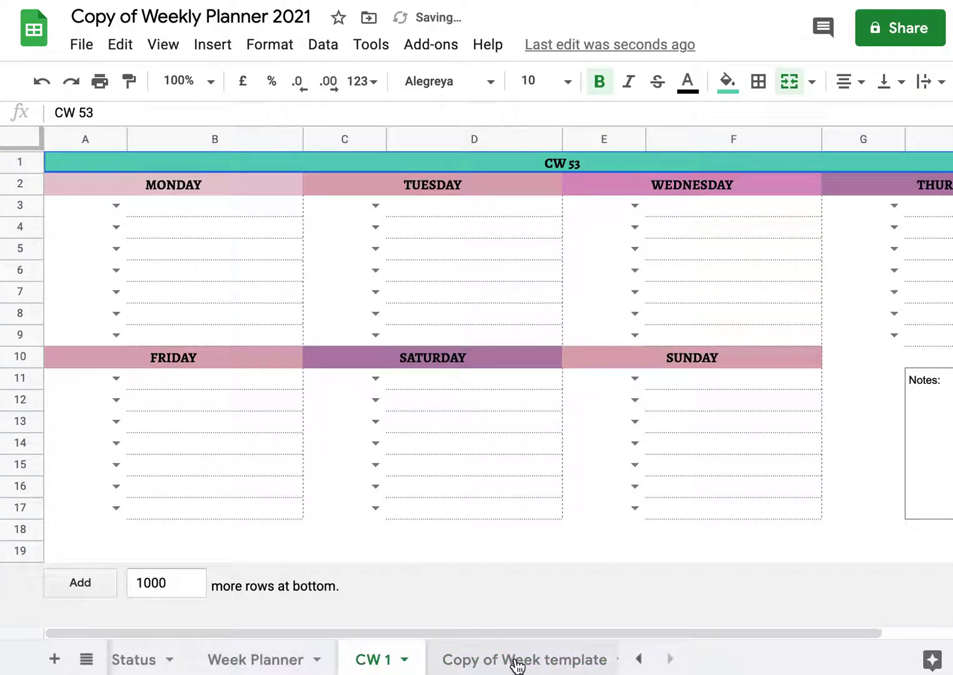
Step: Rename the copied sheet 'CW 2' and the 'CW 1' sheet 'template'
double_click(515, 661)
text(CW )
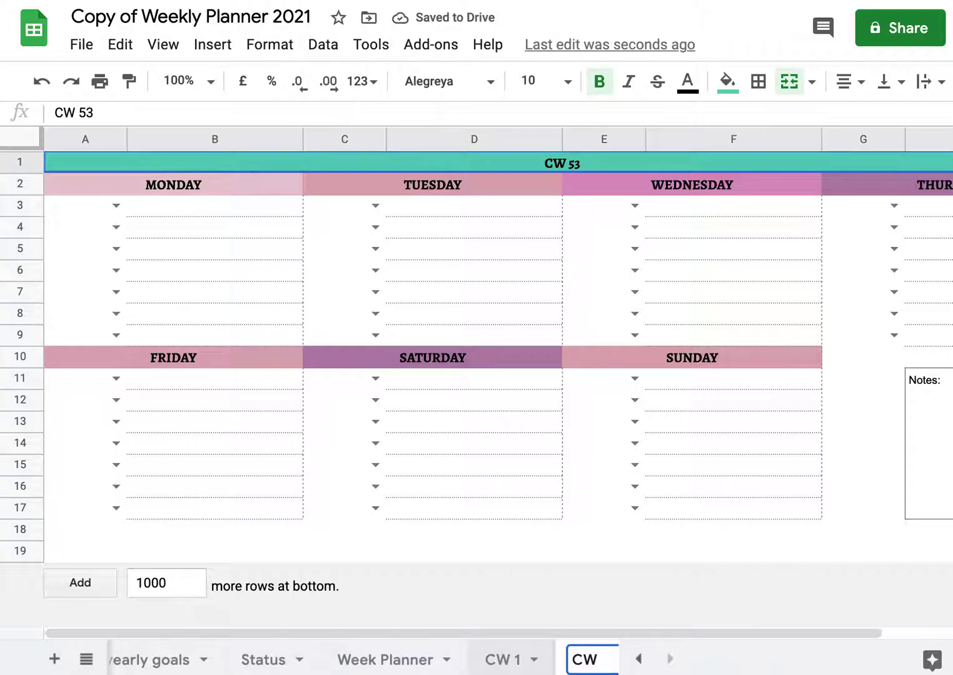
text(2)
key(Return)
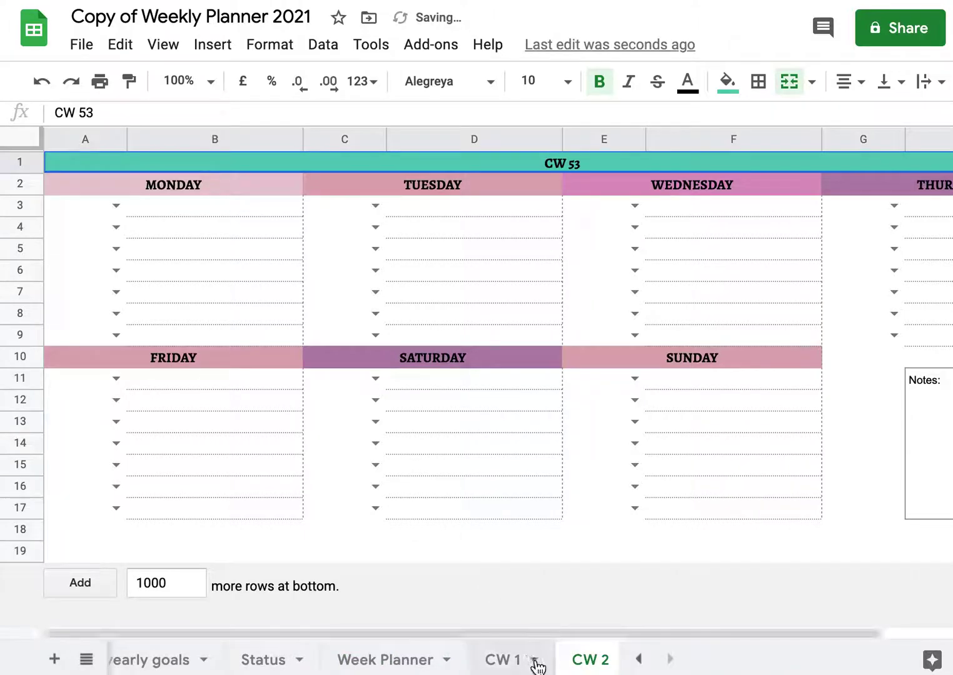
click(512, 662)
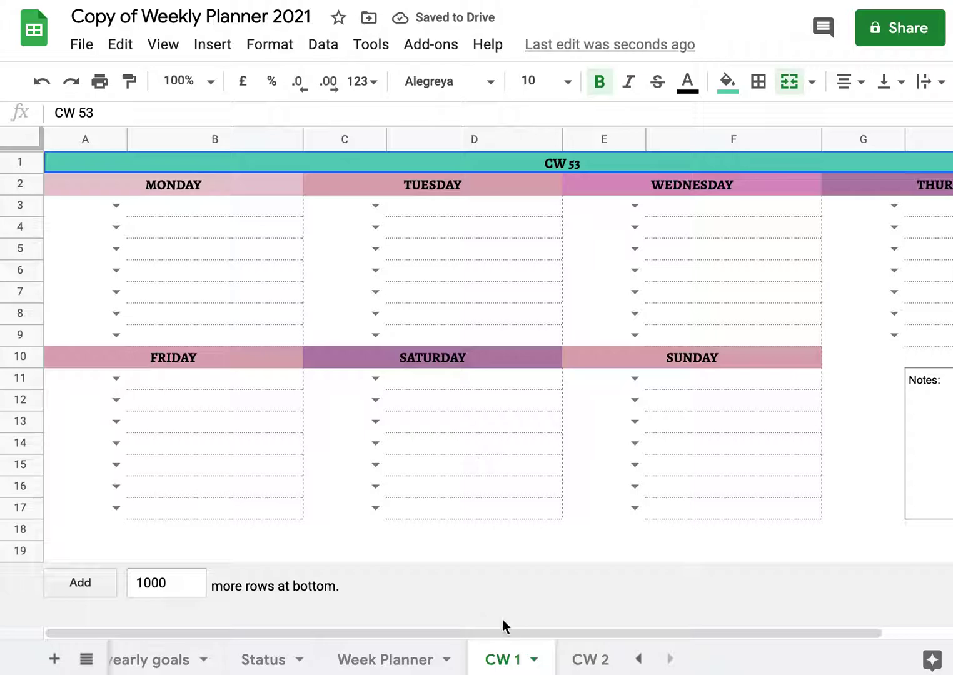
double_click(511, 660)
text(template)
key(Return)
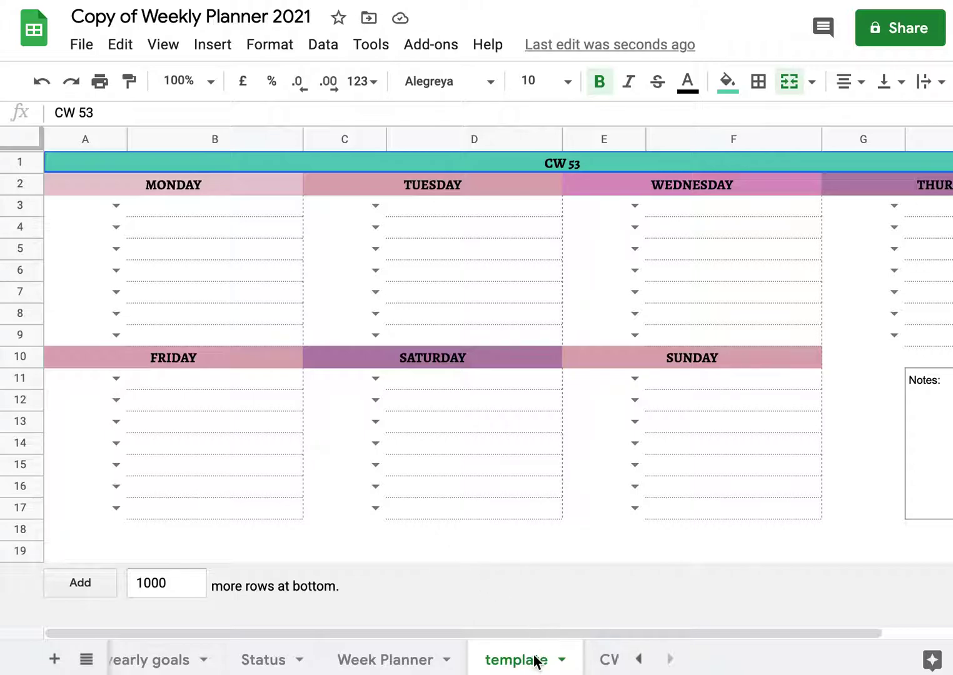
Step: Duplicate the template tab, rename the copy 'CW 1', then show Monthly & yearly goals again
scroll(536, 661, right, 2)
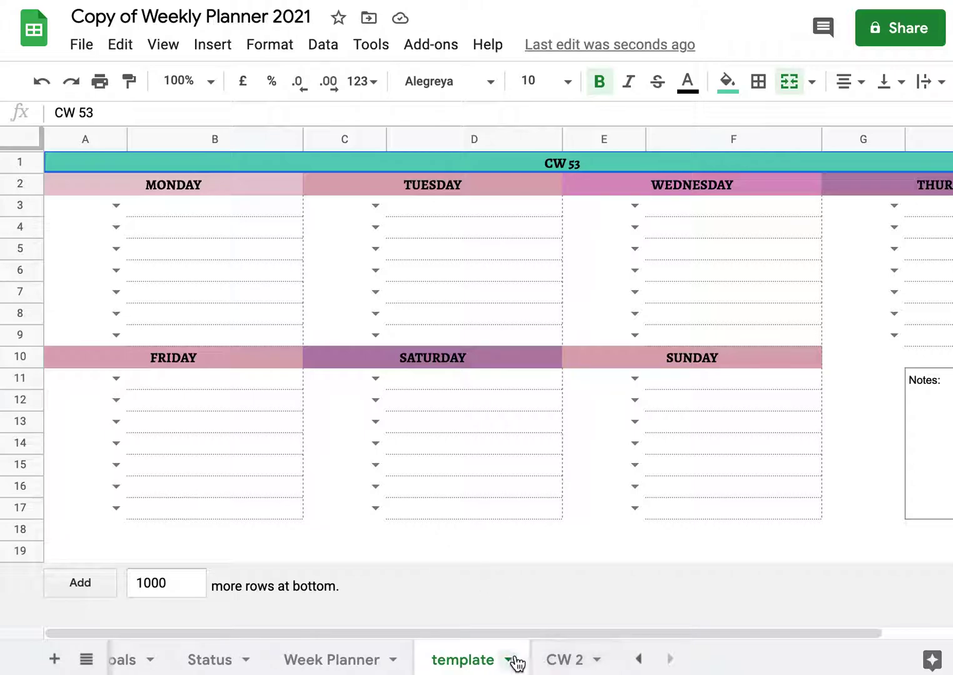
click(511, 661)
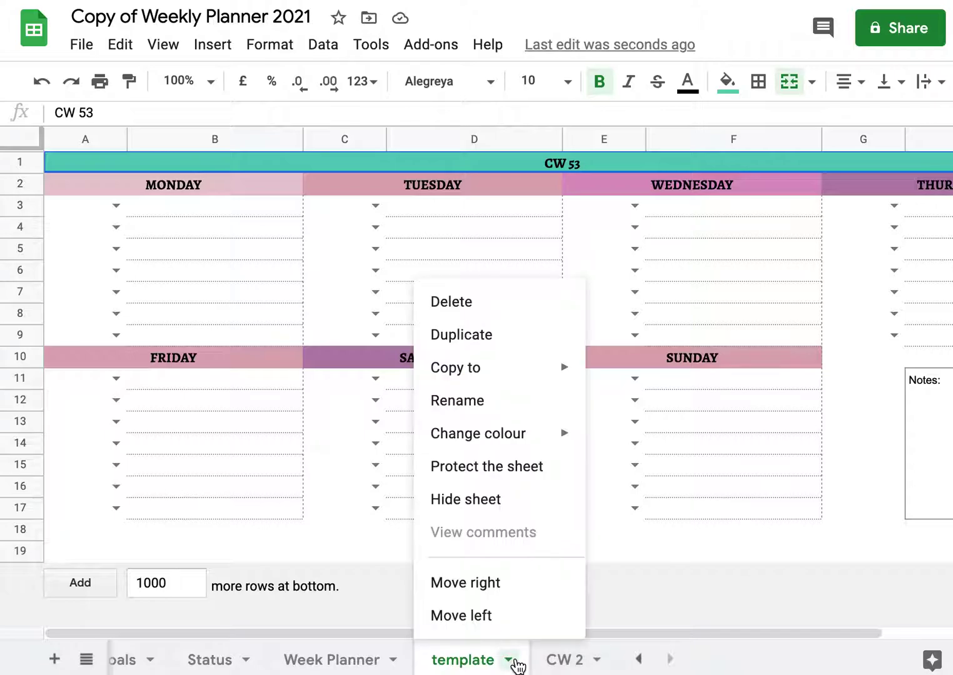
click(478, 338)
double_click(459, 656)
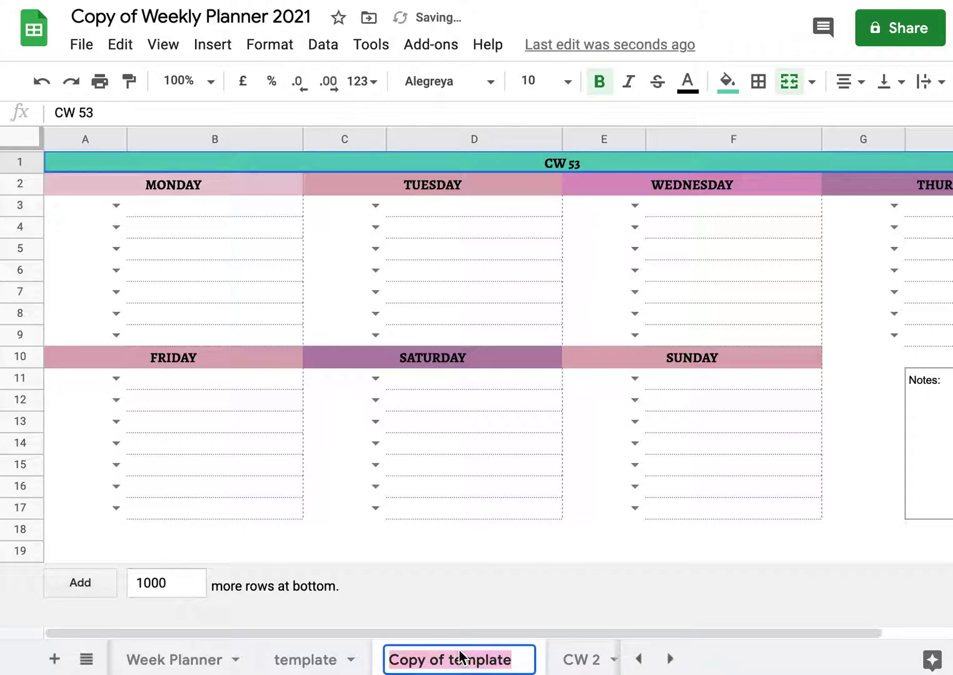
text(CW 1)
key(Return)
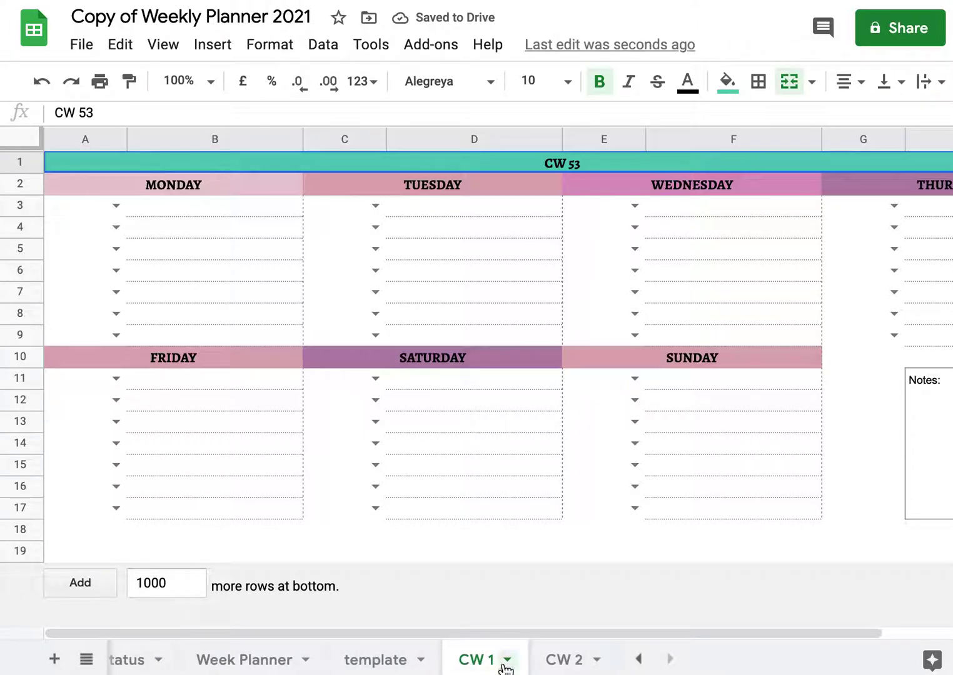
scroll(494, 661, left, 5)
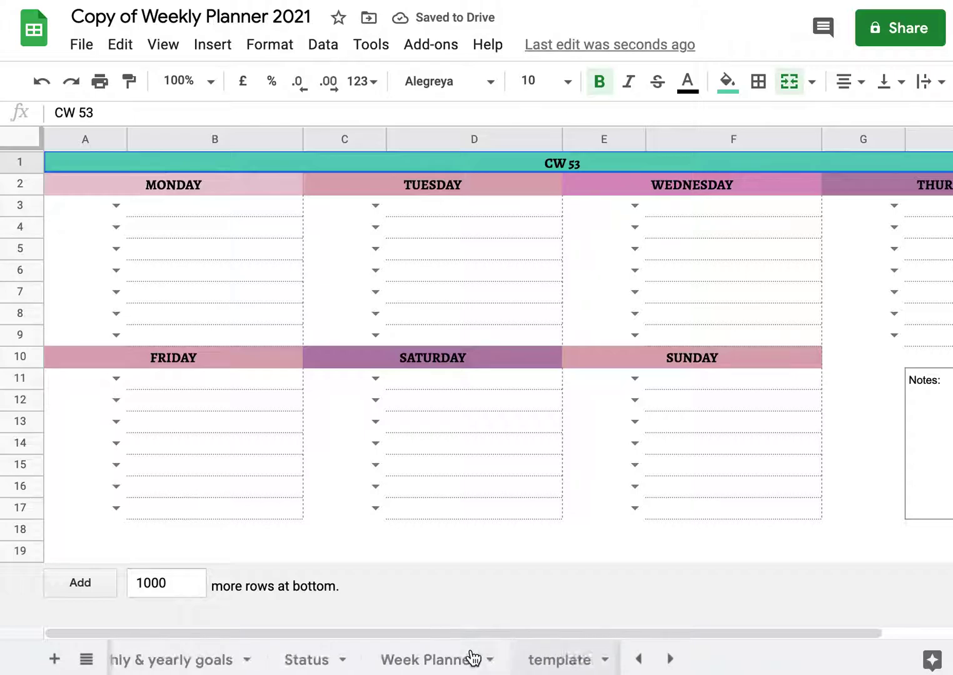
click(230, 660)
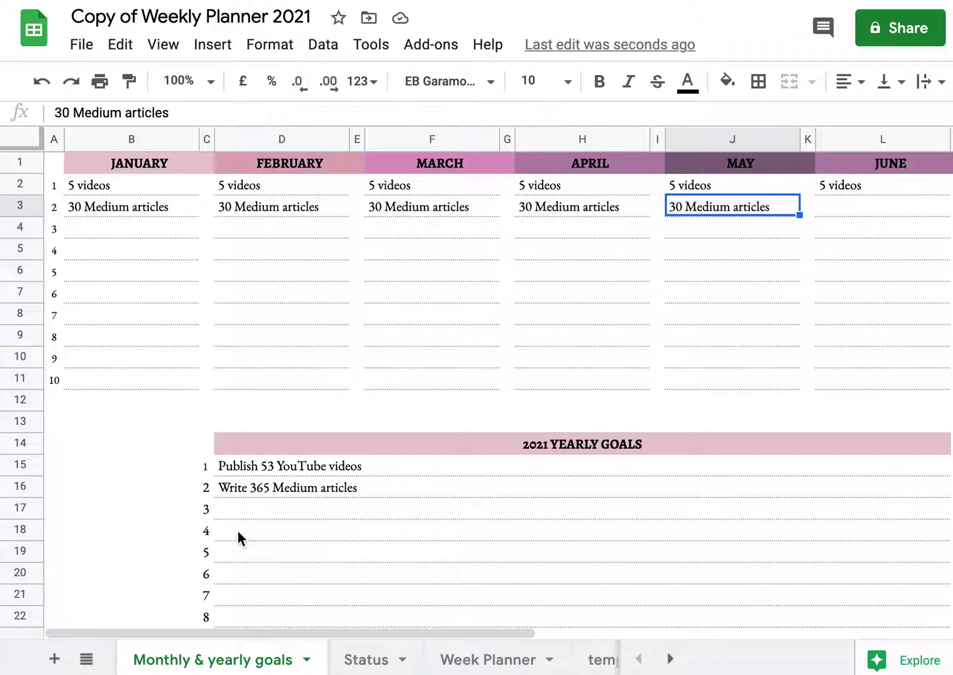